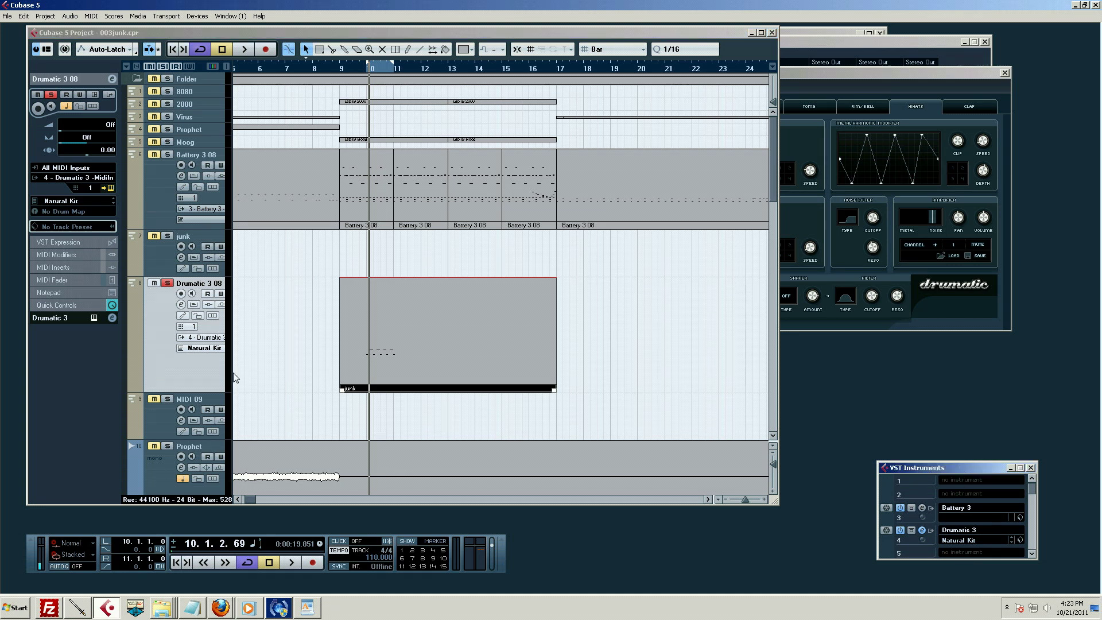
# Set Drumatic 3 08's MIDI output to Not Connected and start playback
pyautogui.click(198, 337)
pyautogui.click(213, 350)
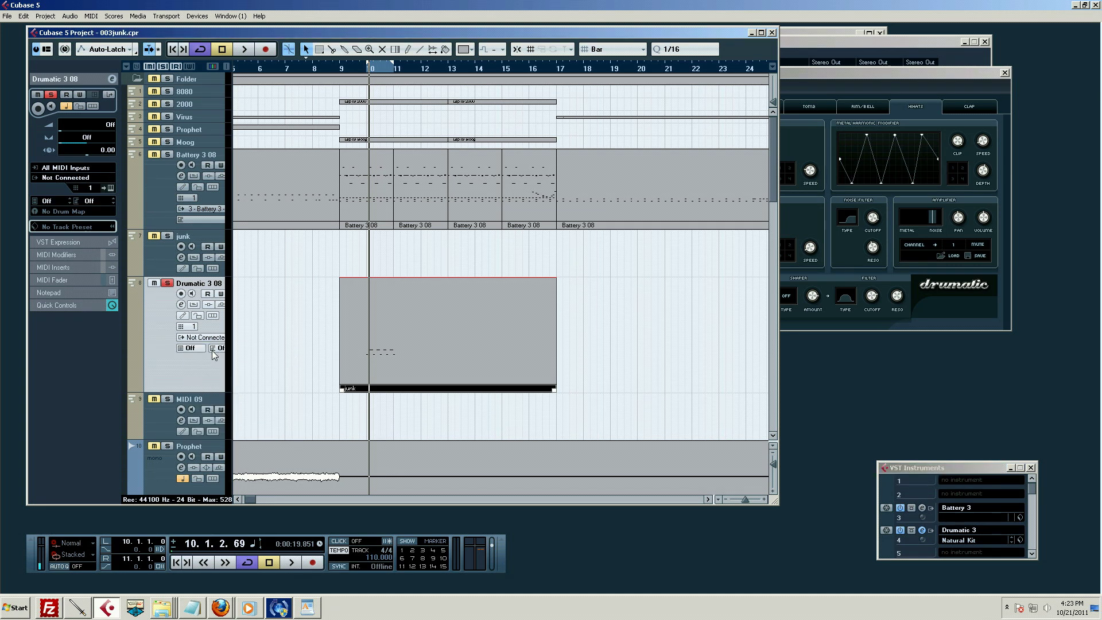
pyautogui.press('space')
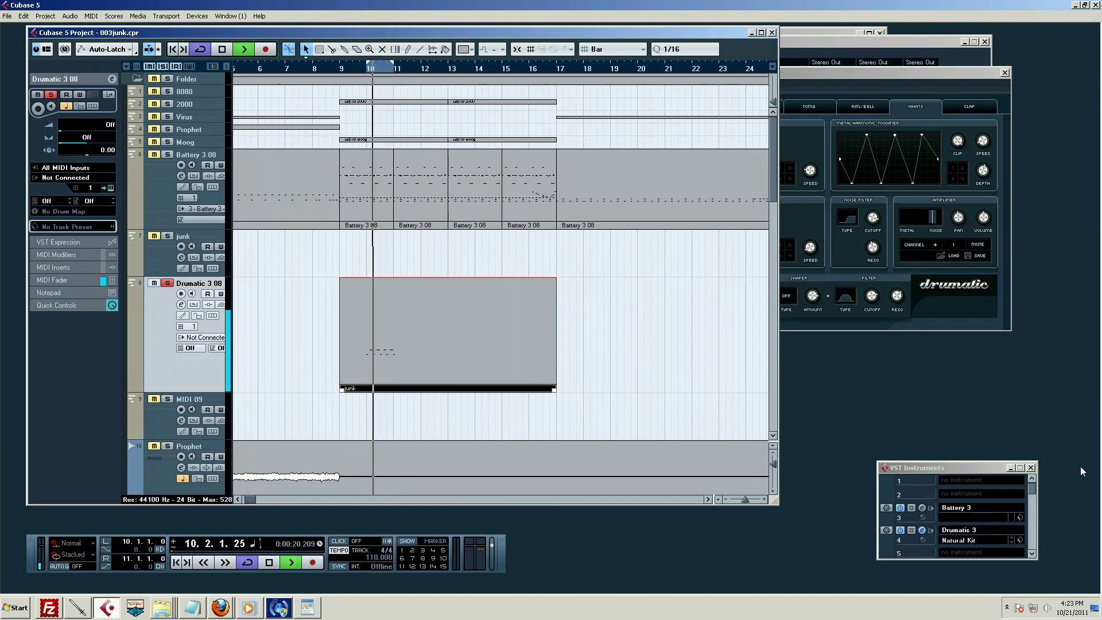
# Stop playback and load FM8 from the Synth category into VST Instruments slot 2
pyautogui.press('space')
pyautogui.moveTo(968, 470); pyautogui.dragTo(959, 428)
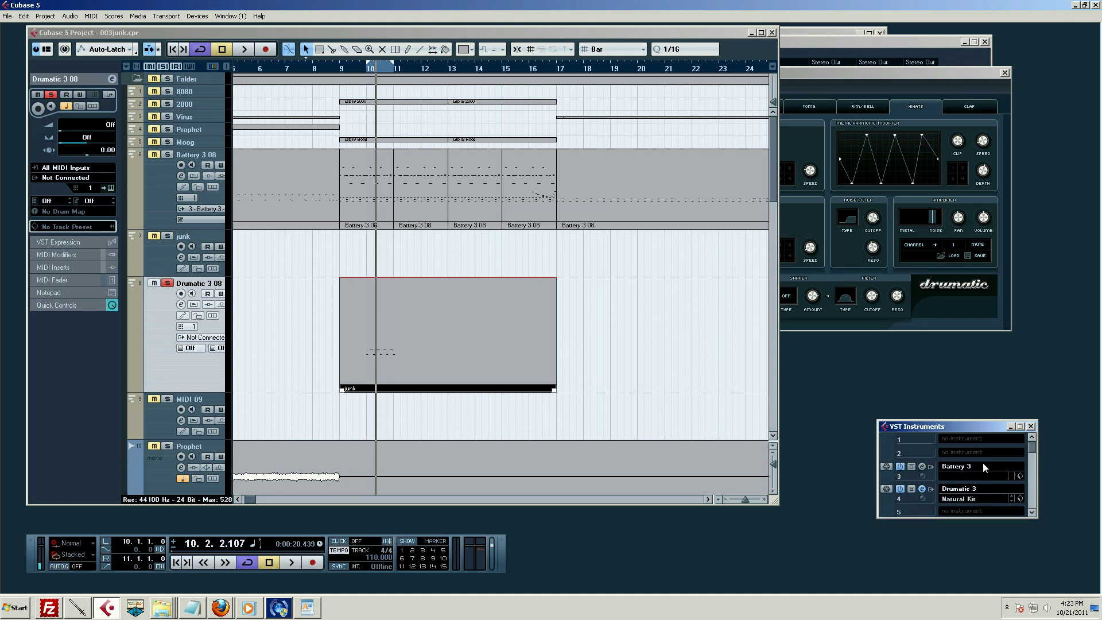
pyautogui.click(961, 453)
pyautogui.moveTo(980, 512)
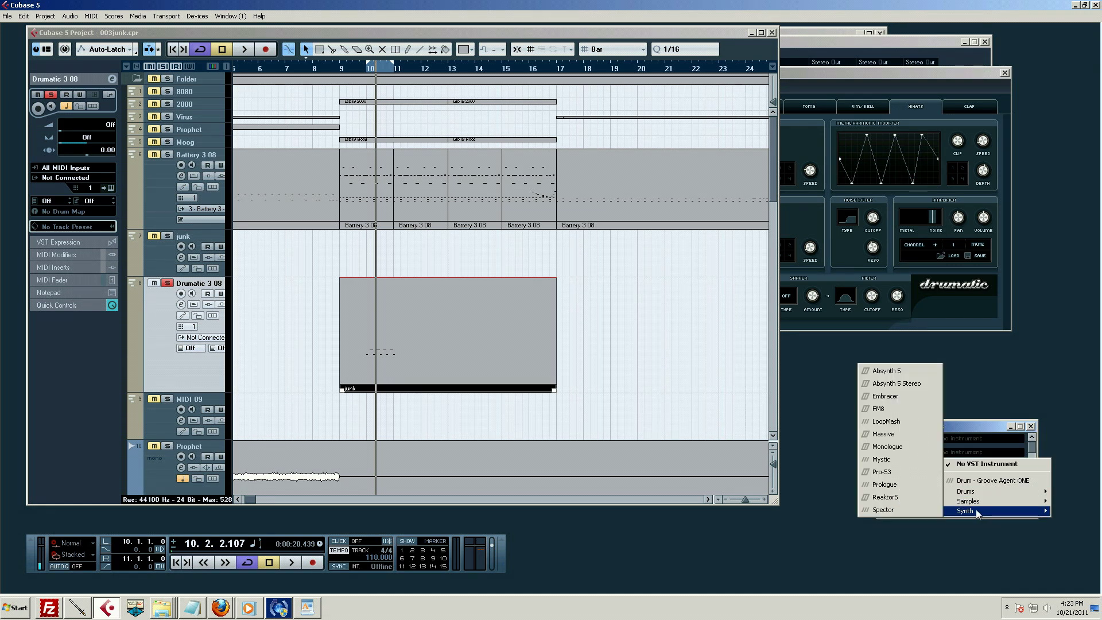
pyautogui.click(884, 414)
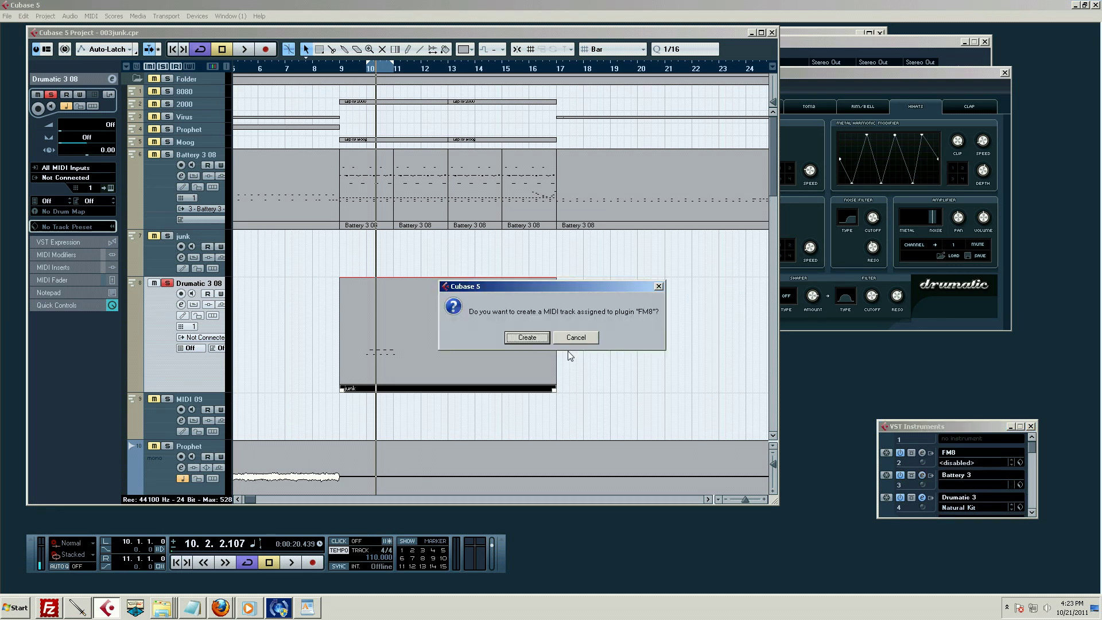
# Open FM8's panel, load the 3Osc Filter Sweep preset and audition it with test notes
pyautogui.click(575, 338)
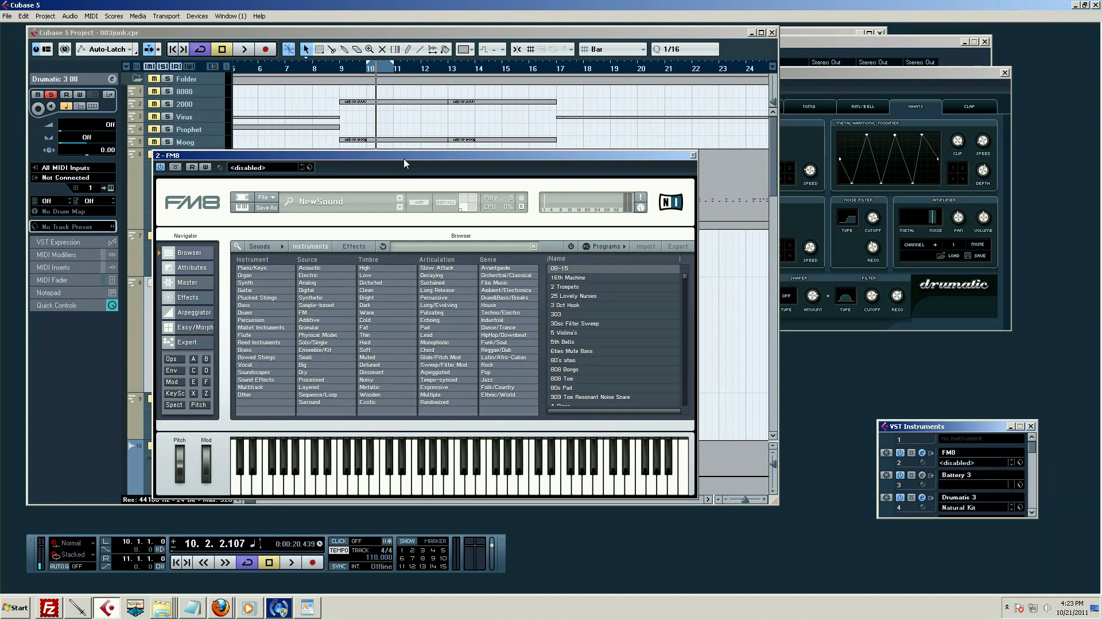
pyautogui.moveTo(404, 163); pyautogui.dragTo(725, 130)
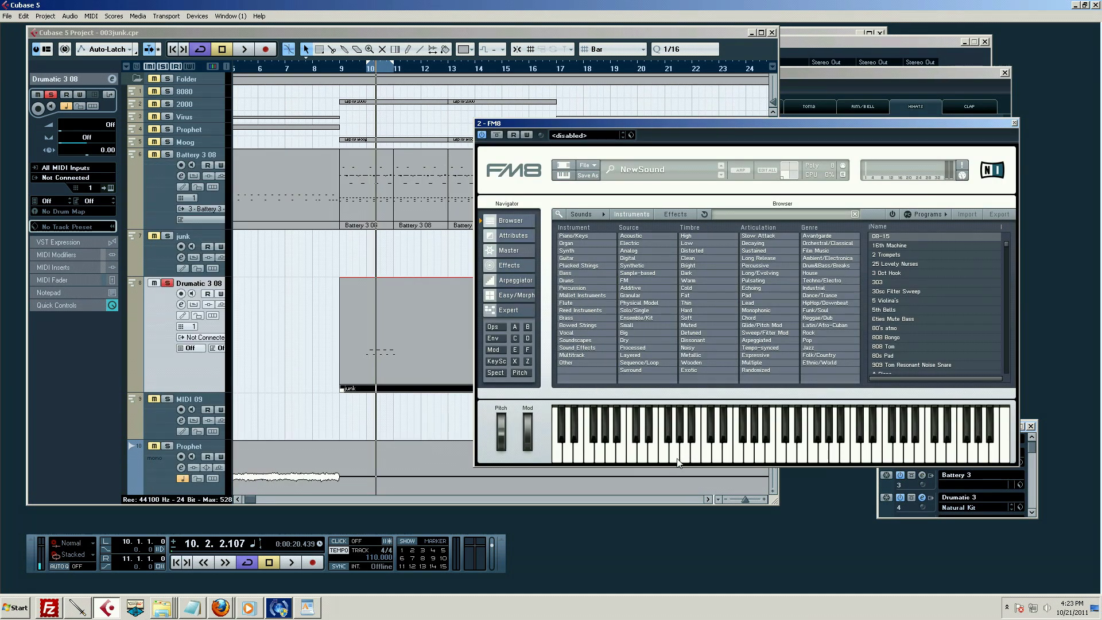
pyautogui.click(610, 450)
pyautogui.click(892, 294)
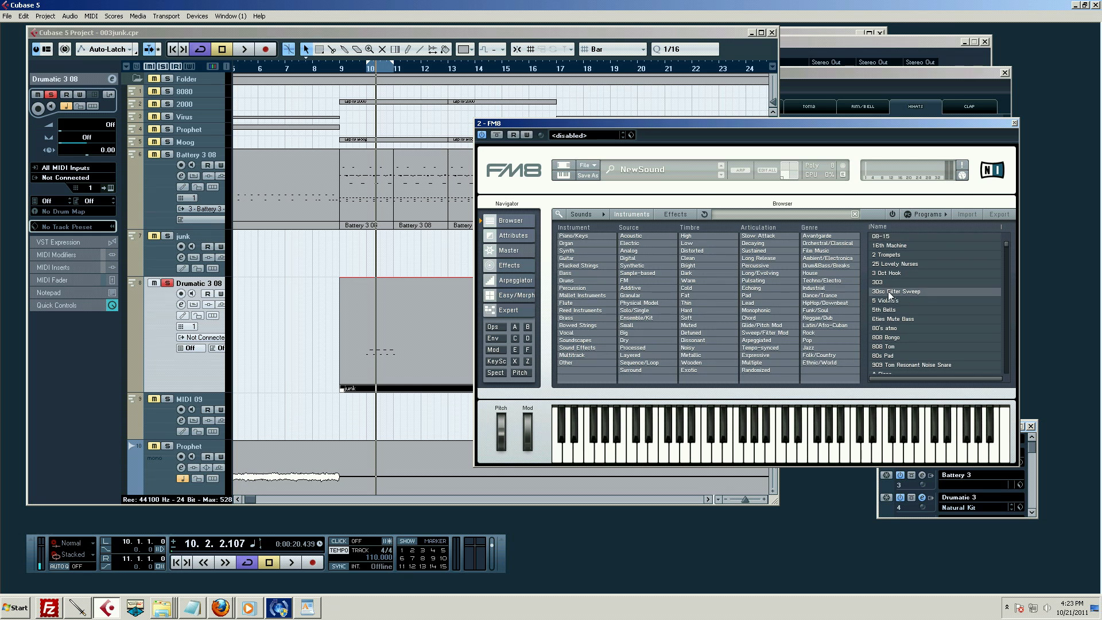
pyautogui.click(889, 293)
pyautogui.click(773, 448)
pyautogui.click(717, 450)
# Unsolo Drumatic 3 08 and play several more test notes on FM8
pyautogui.click(162, 67)
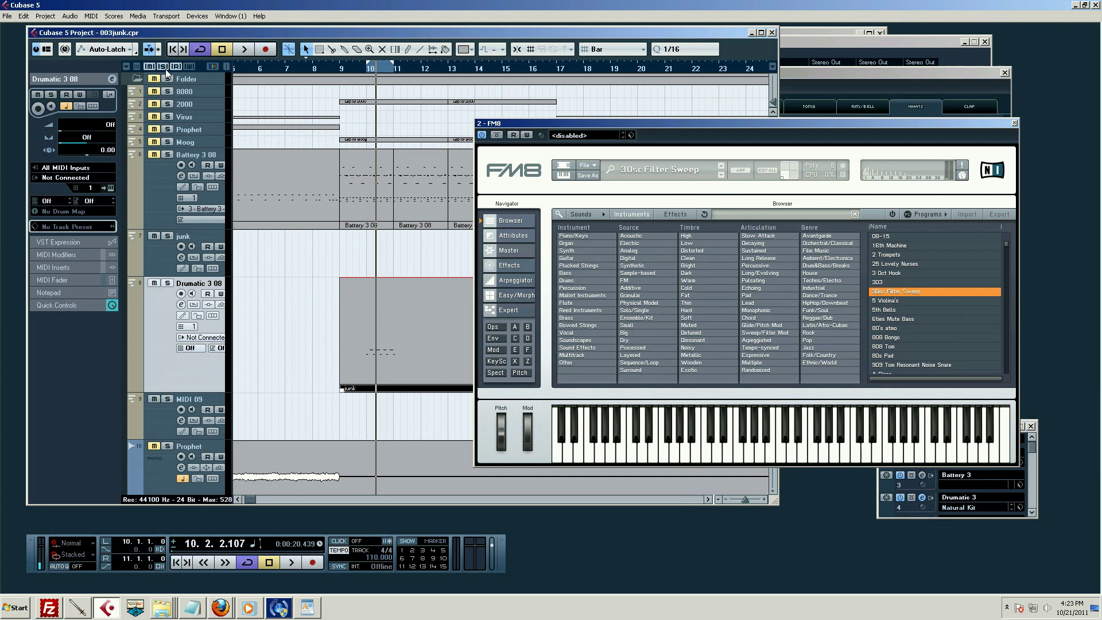
pyautogui.click(770, 441)
pyautogui.click(866, 450)
pyautogui.click(706, 451)
pyautogui.click(664, 453)
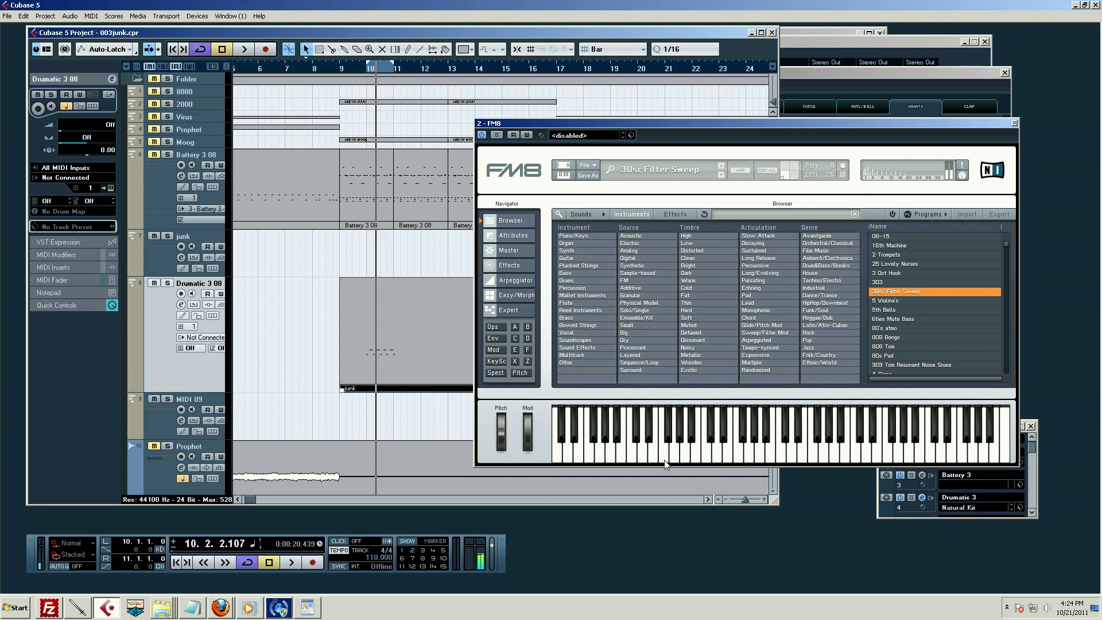
# Route Drumatic 3 08's MIDI output to 2 - FM8 - Midi In and solo the track
pyautogui.click(193, 339)
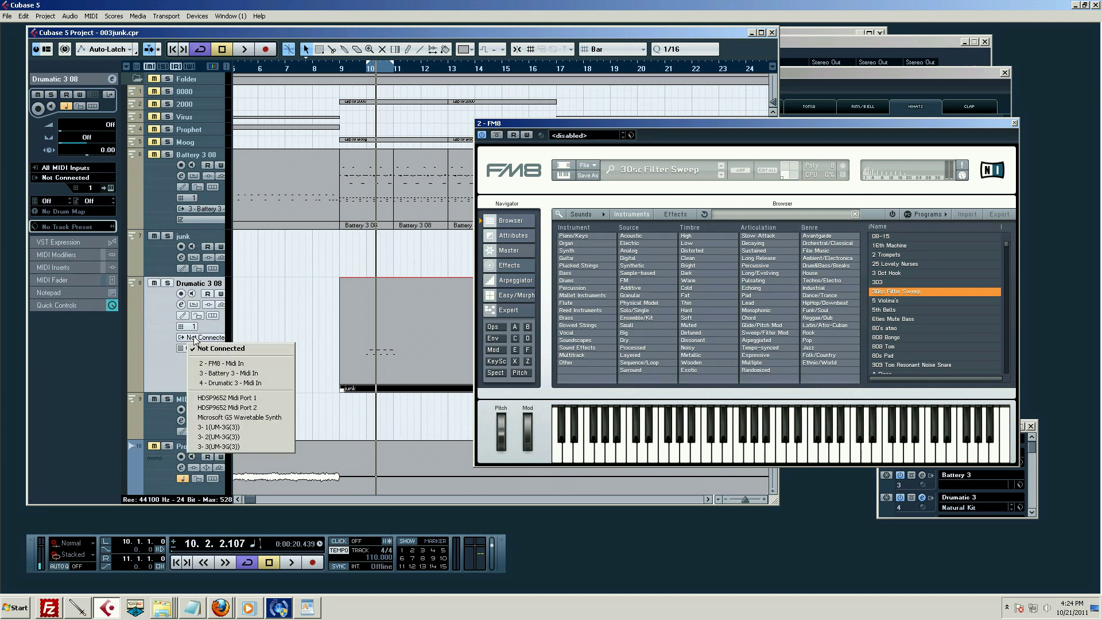
pyautogui.click(228, 363)
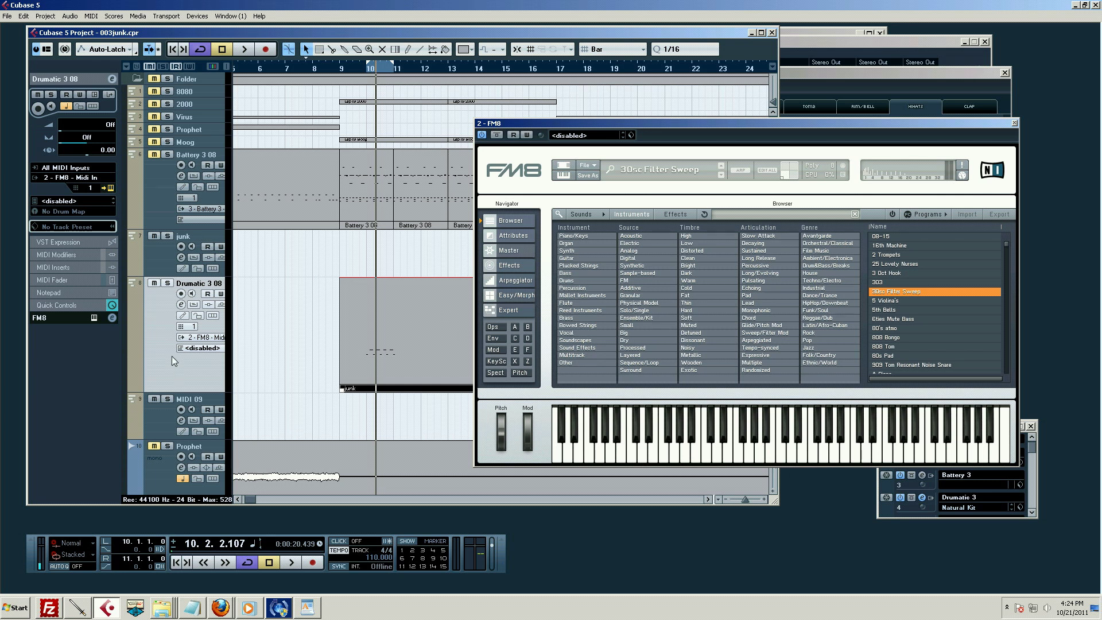
pyautogui.click(167, 282)
# Play the track with looping off, then re-enable looping and play from bar 9
pyautogui.press('KP_Divide')
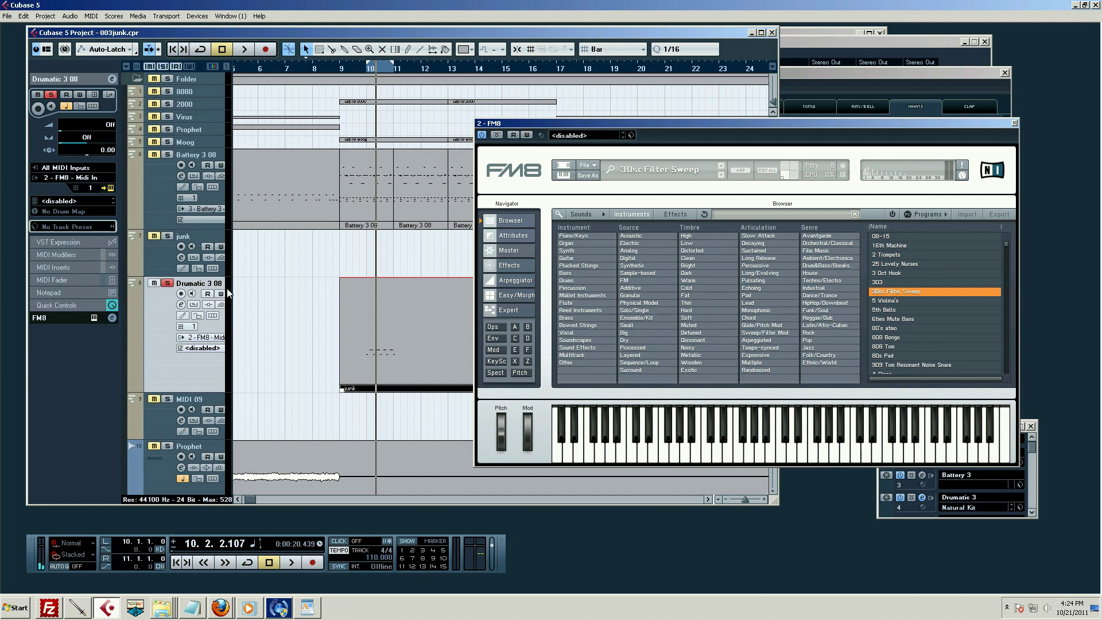
pyautogui.press('space')
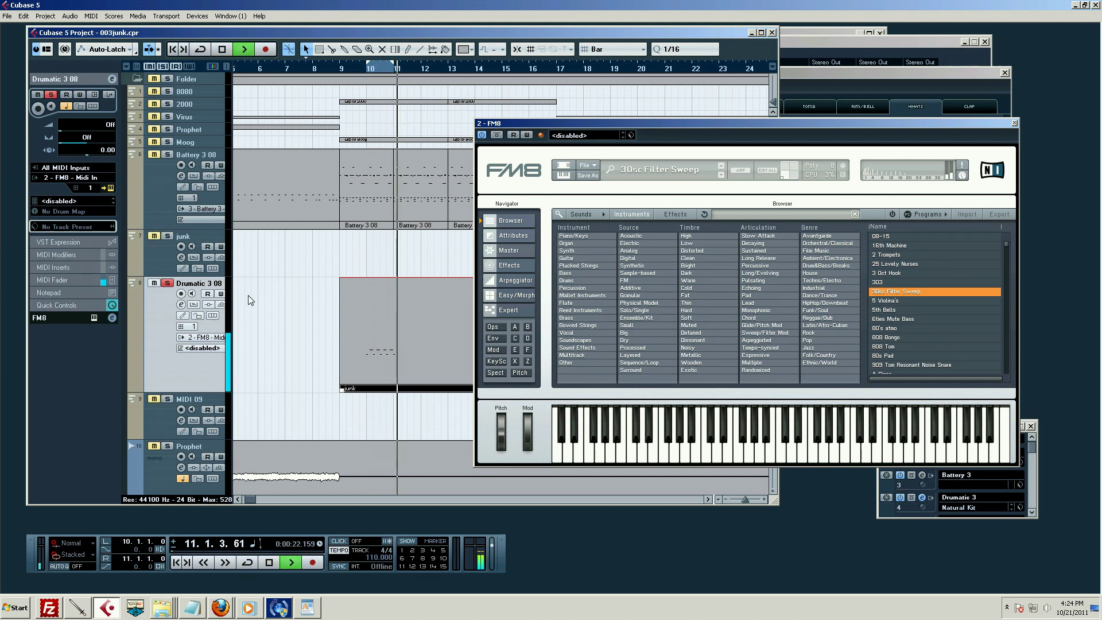
pyautogui.press('space')
pyautogui.press('KP_Divide')
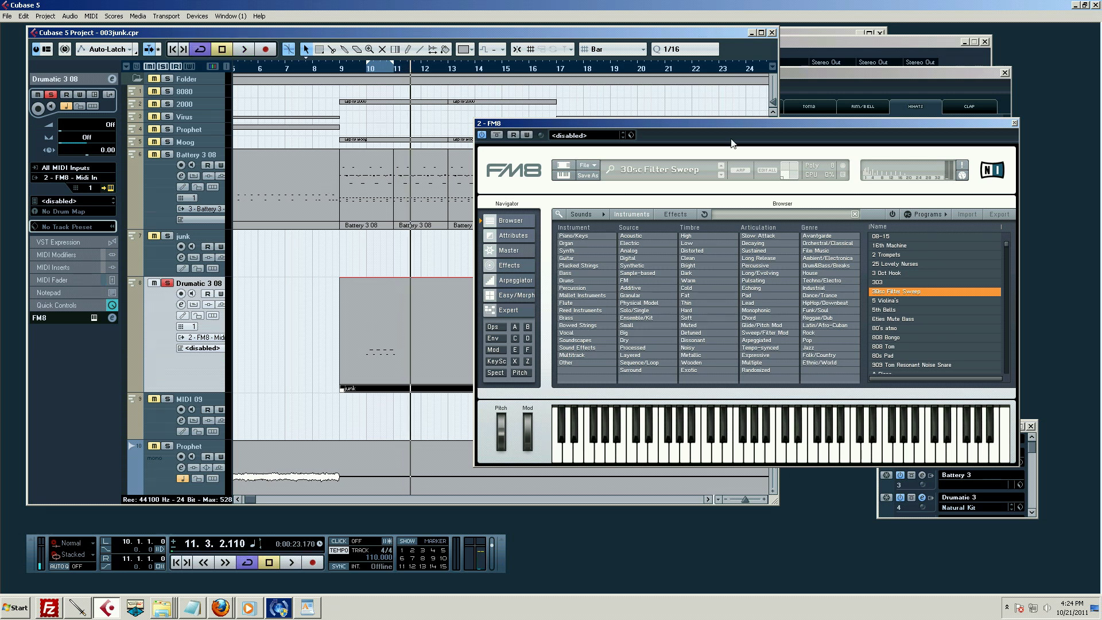
pyautogui.click(353, 69)
pyautogui.press('space')
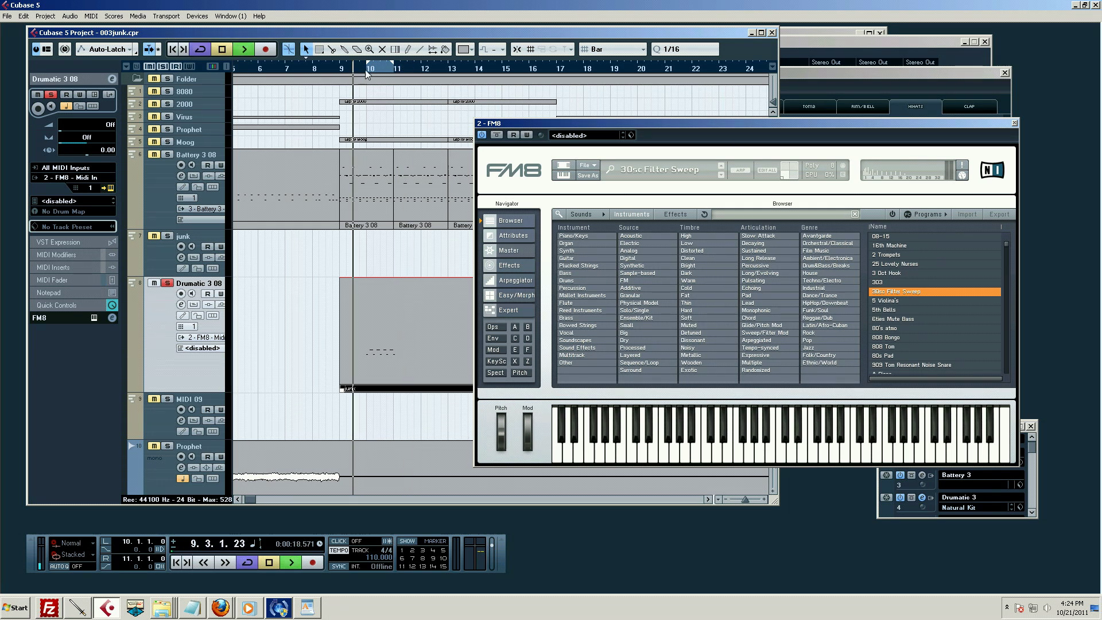
# Stop playback, open the mixer with F3 and close the FM8 panel
pyautogui.press('space')
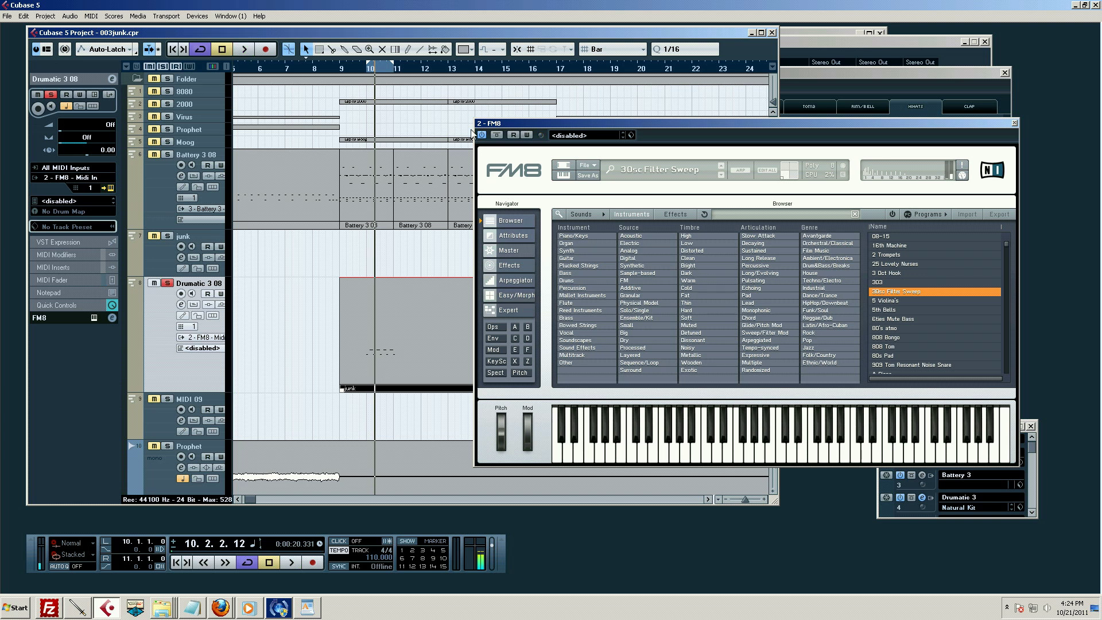
pyautogui.moveTo(619, 123); pyautogui.dragTo(699, 136)
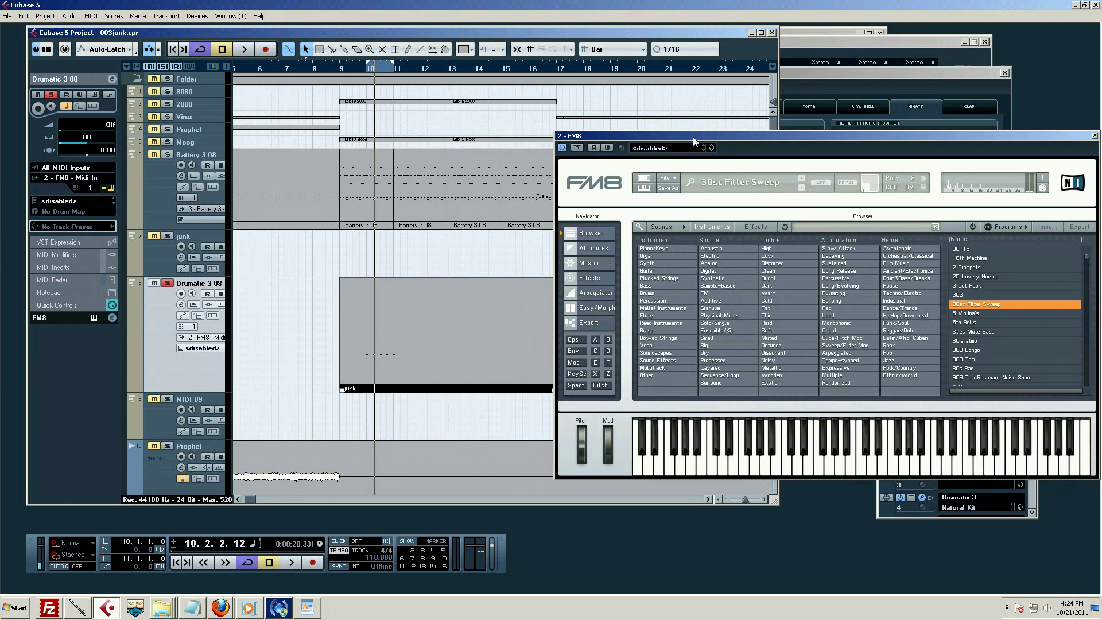
pyautogui.press('F3')
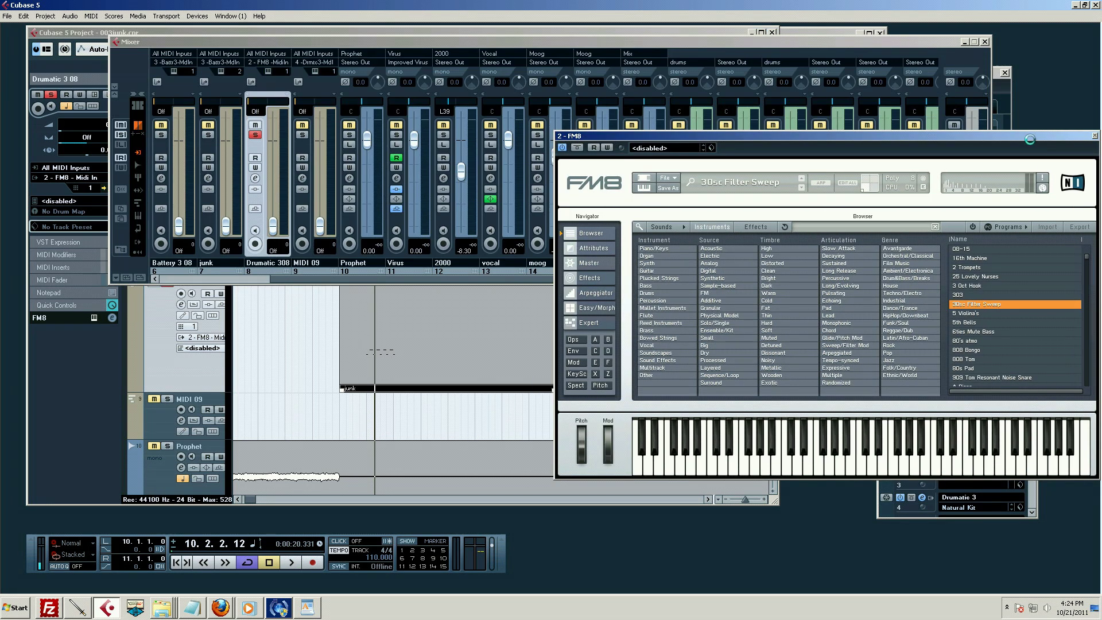
pyautogui.moveTo(1031, 140); pyautogui.dragTo(939, 141)
pyautogui.rightClick(890, 160)
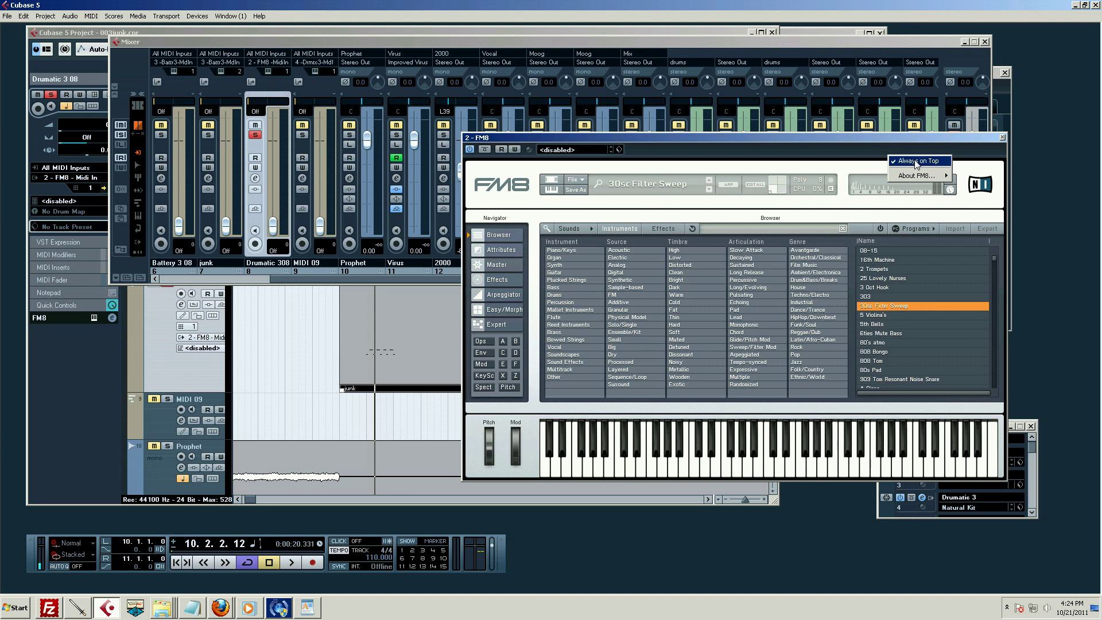
pyautogui.click(915, 161)
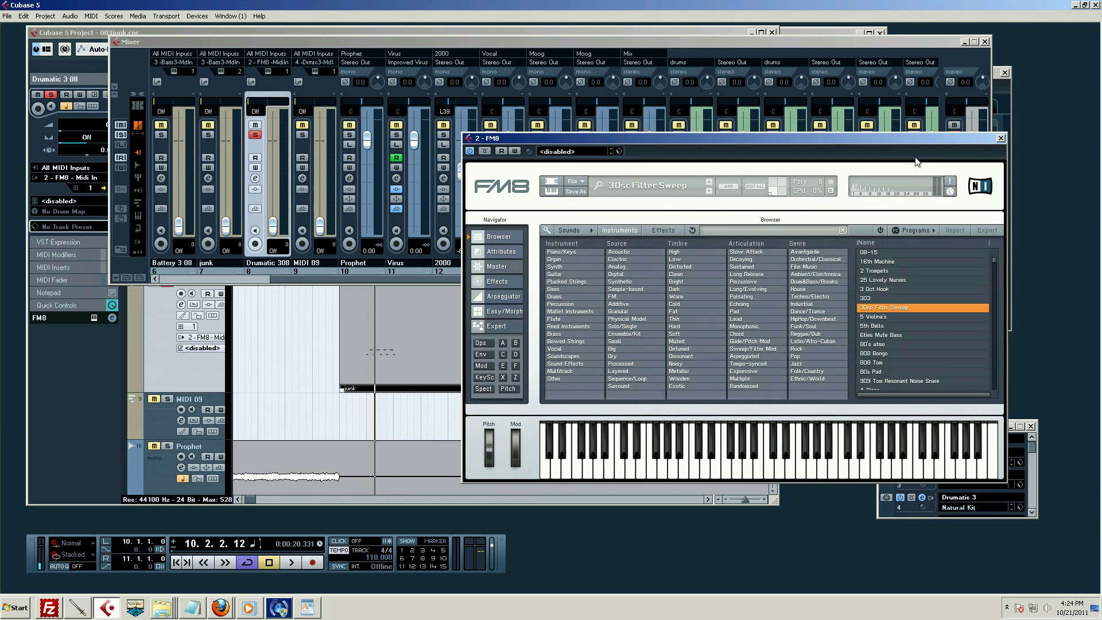
pyautogui.click(1000, 139)
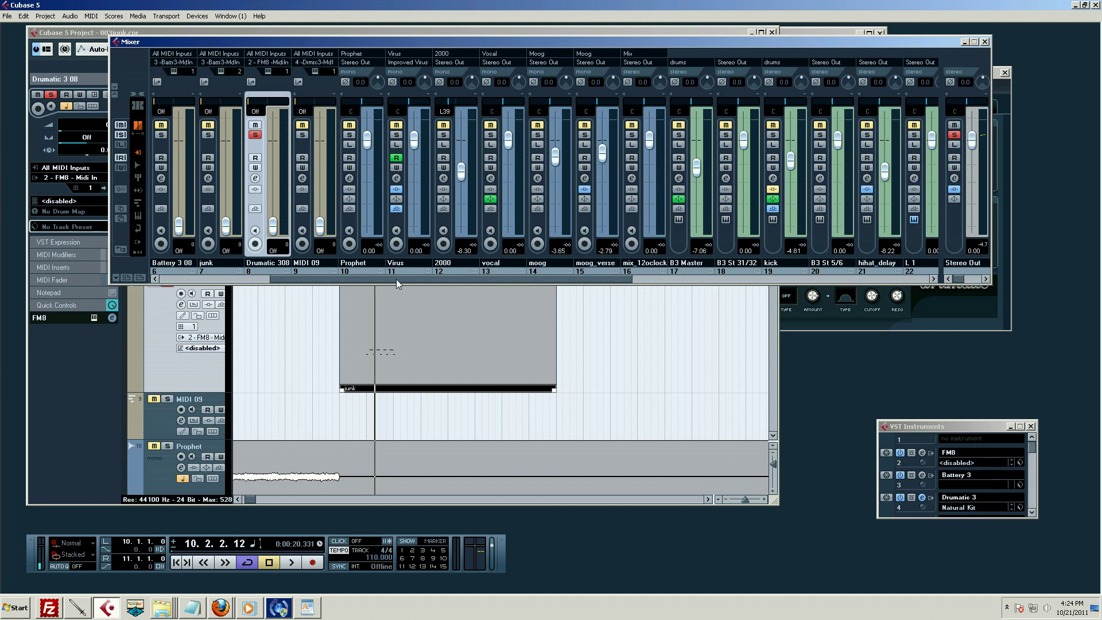
# Restart playback, then reopen and close the FM8 editor from the mixer
pyautogui.hscroll(-5, 395, 278)
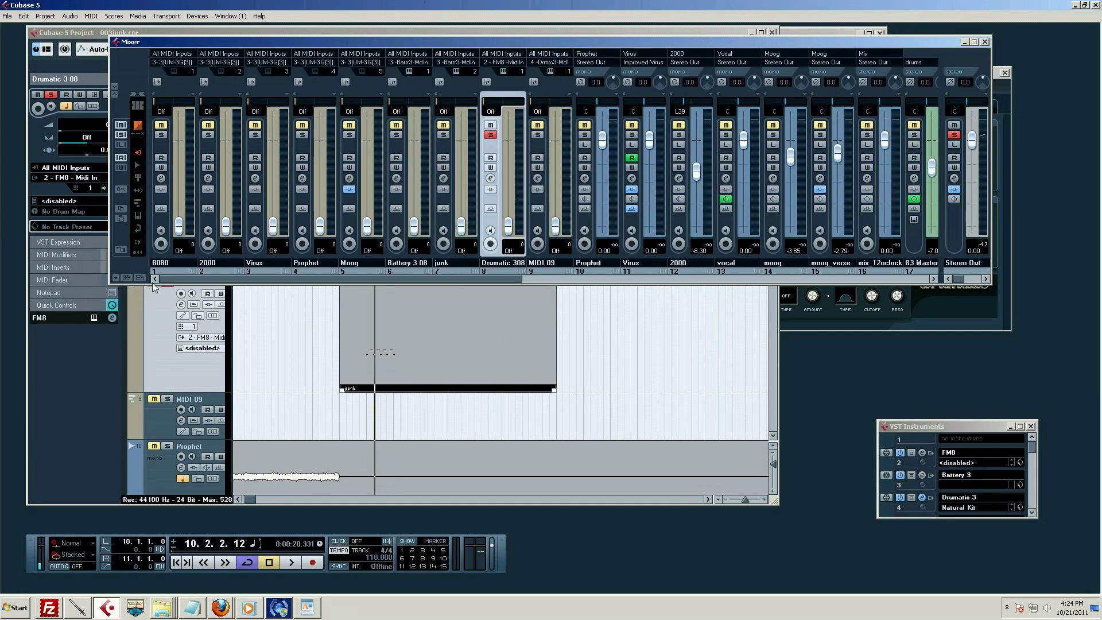
pyautogui.press('space')
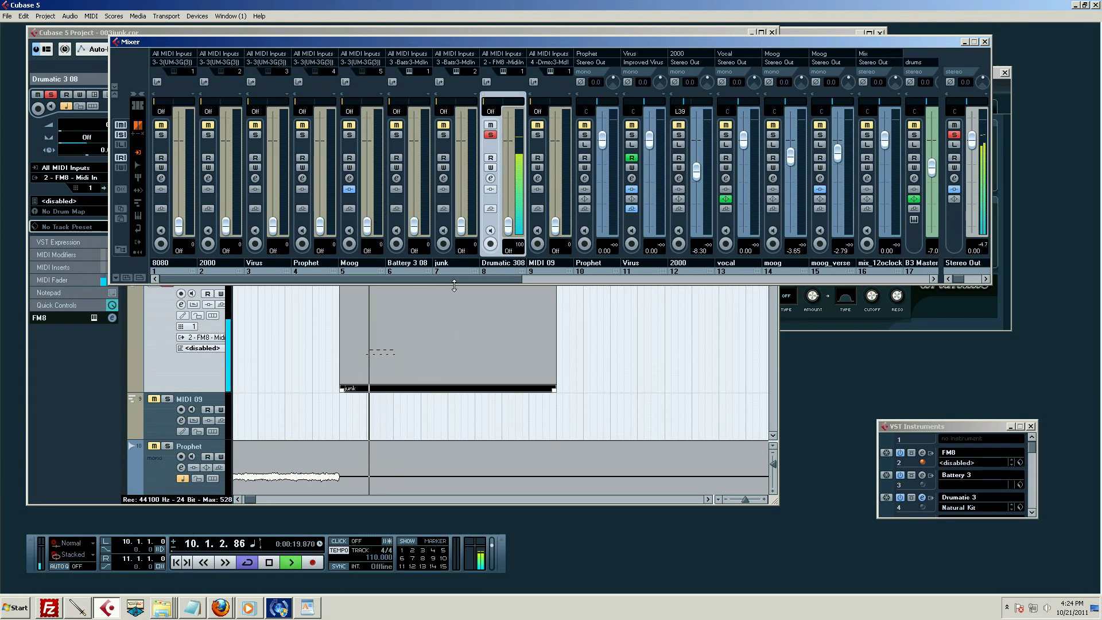
pyautogui.hscroll(10, 679, 265)
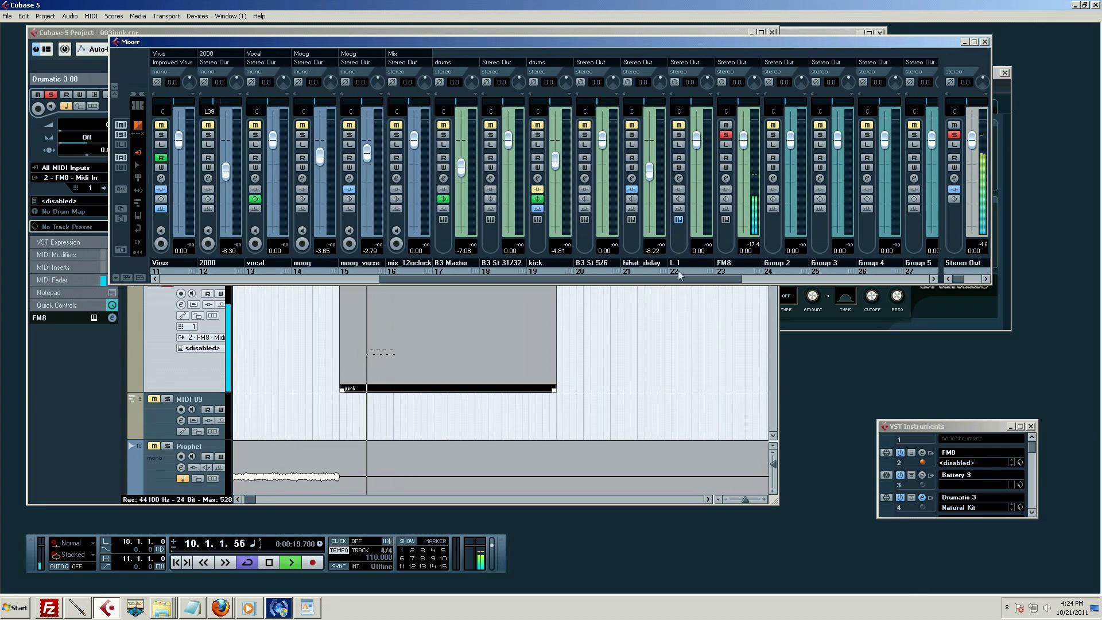
pyautogui.click(922, 452)
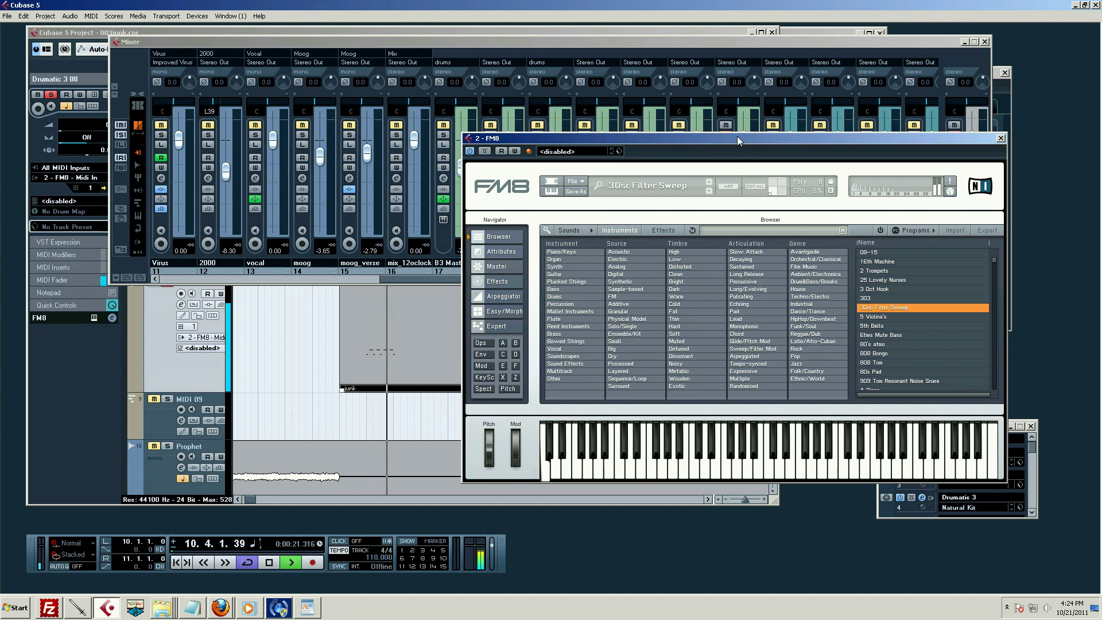
pyautogui.moveTo(737, 136); pyautogui.dragTo(735, 168)
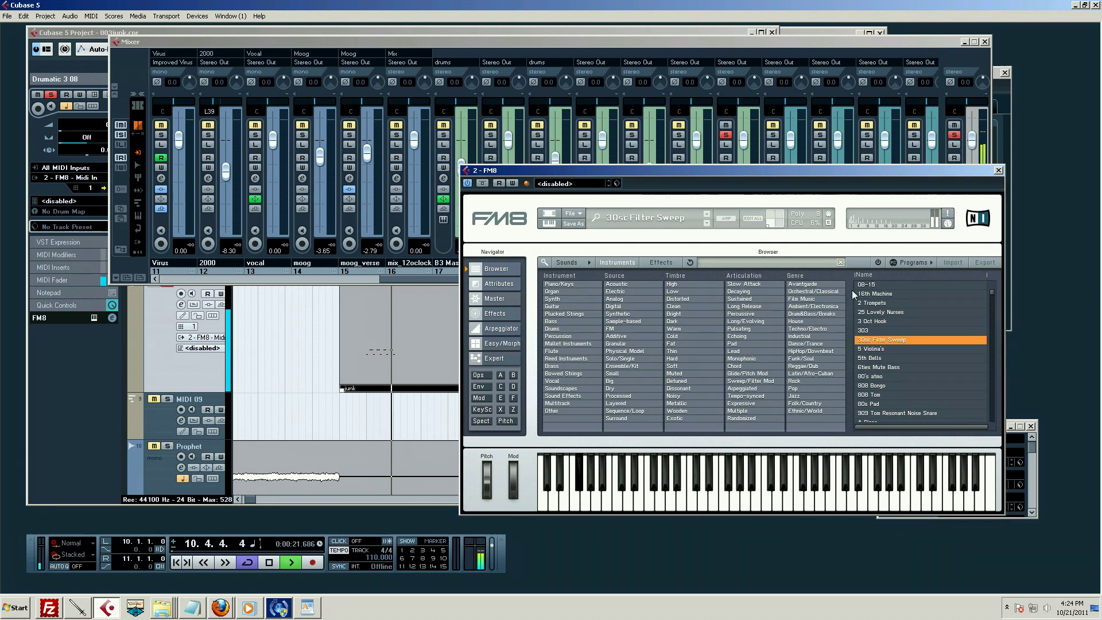
pyautogui.click(997, 171)
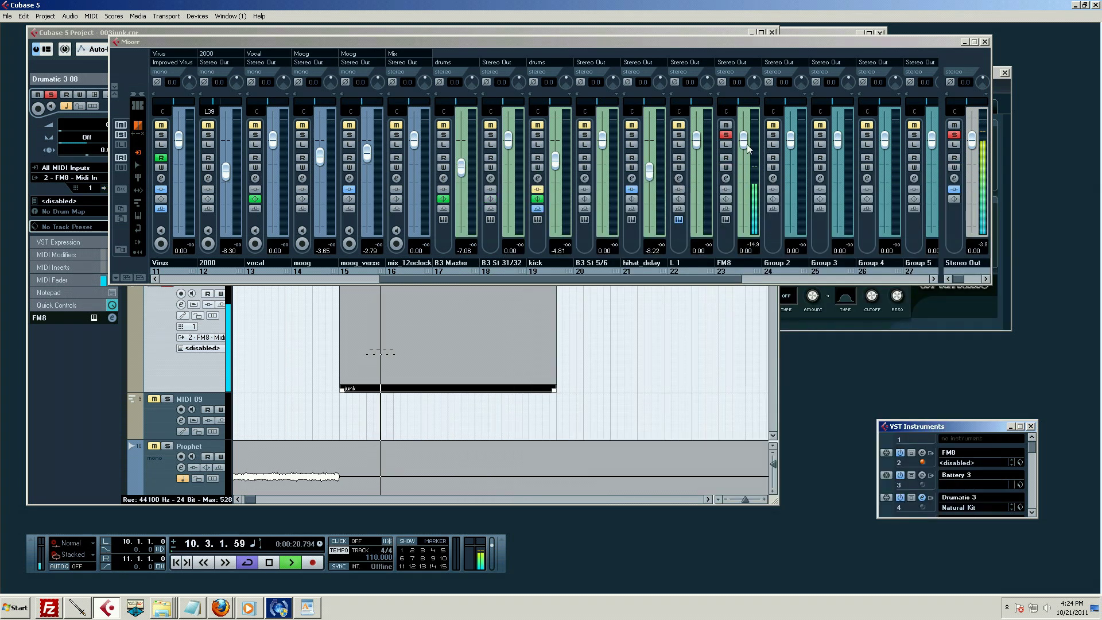
# Lower the FM8 channel fader, stop playback and bring the project window forward
pyautogui.moveTo(747, 148)
pyautogui.mouseDown()
pyautogui.moveTo(755, 196)
pyautogui.moveTo(747, 144)
pyautogui.moveTo(746, 168)
pyautogui.mouseUp()
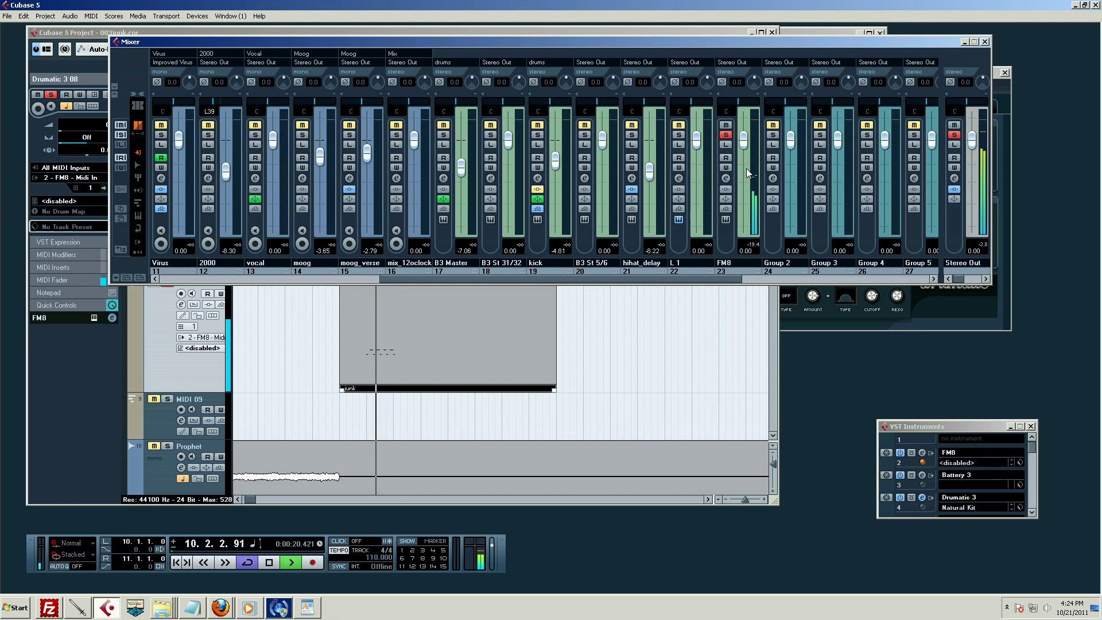
pyautogui.press('space')
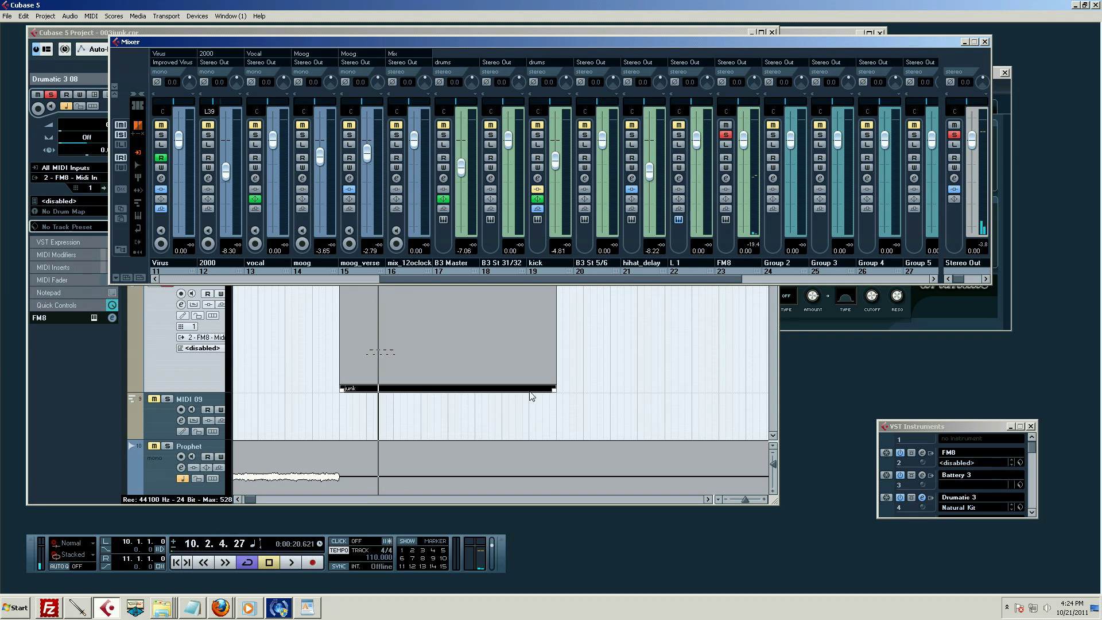
pyautogui.click(235, 366)
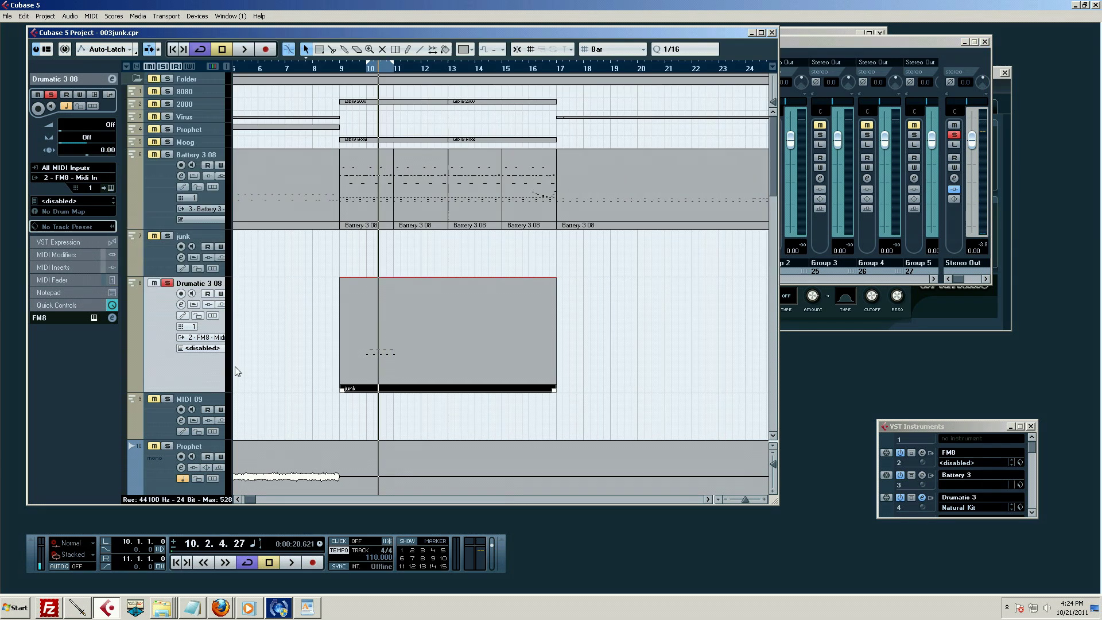
# Open the junk part in the Key Editor and copy F#1 notes up to C3 and E2
pyautogui.doubleClick(372, 321)
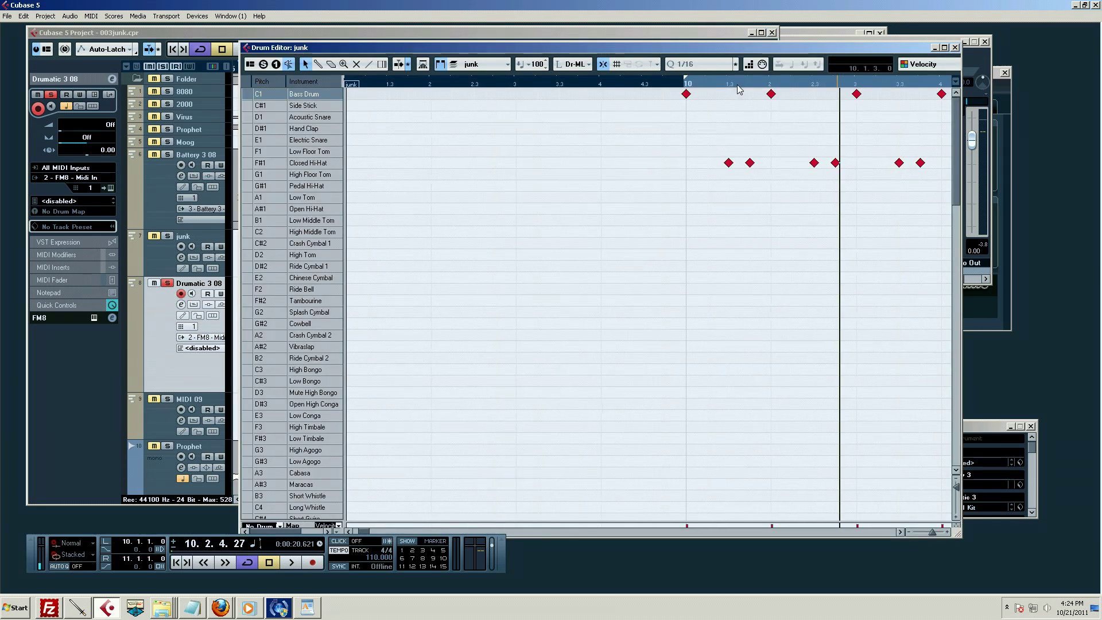
pyautogui.press('Escape')
pyautogui.doubleClick(391, 350)
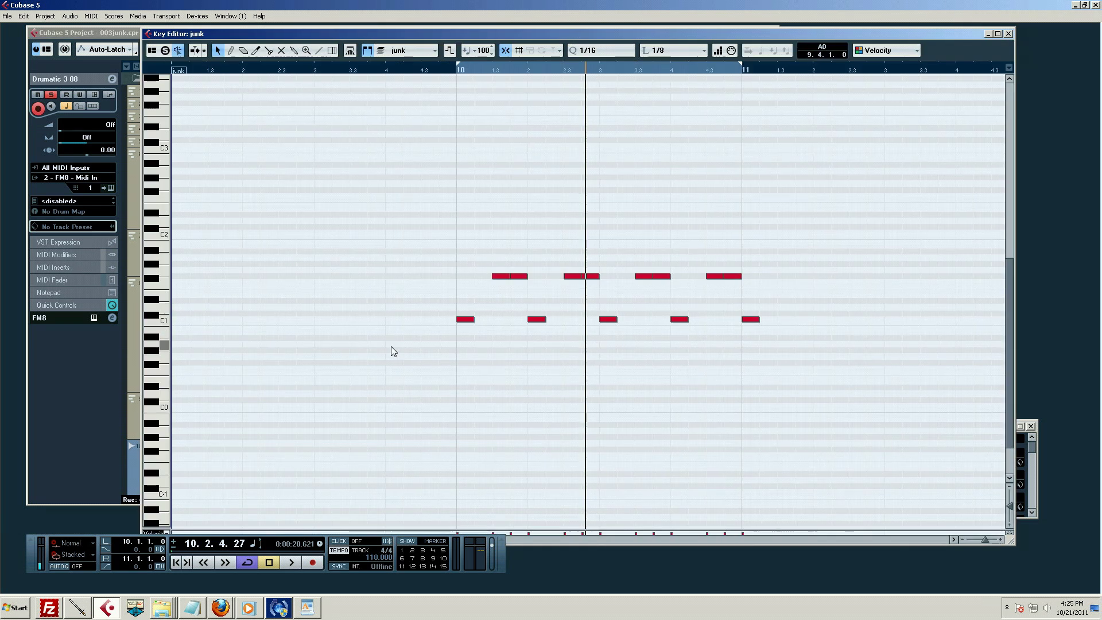
pyautogui.click(517, 277)
pyautogui.moveTo(518, 280); pyautogui.dragTo(519, 151)
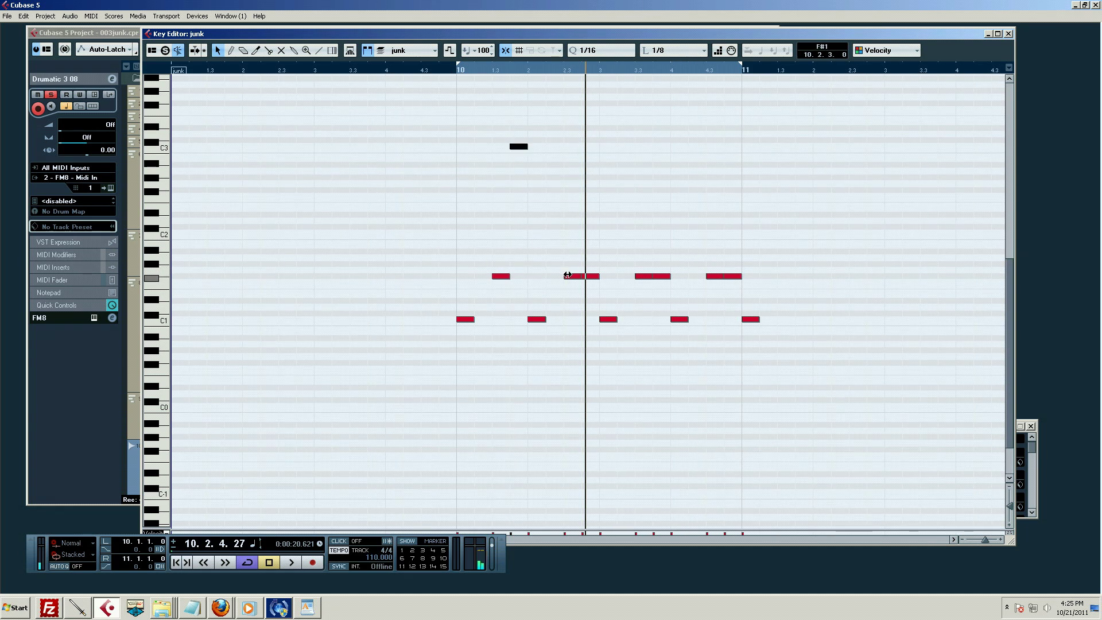
pyautogui.click(569, 277)
pyautogui.moveTo(572, 278); pyautogui.dragTo(537, 197)
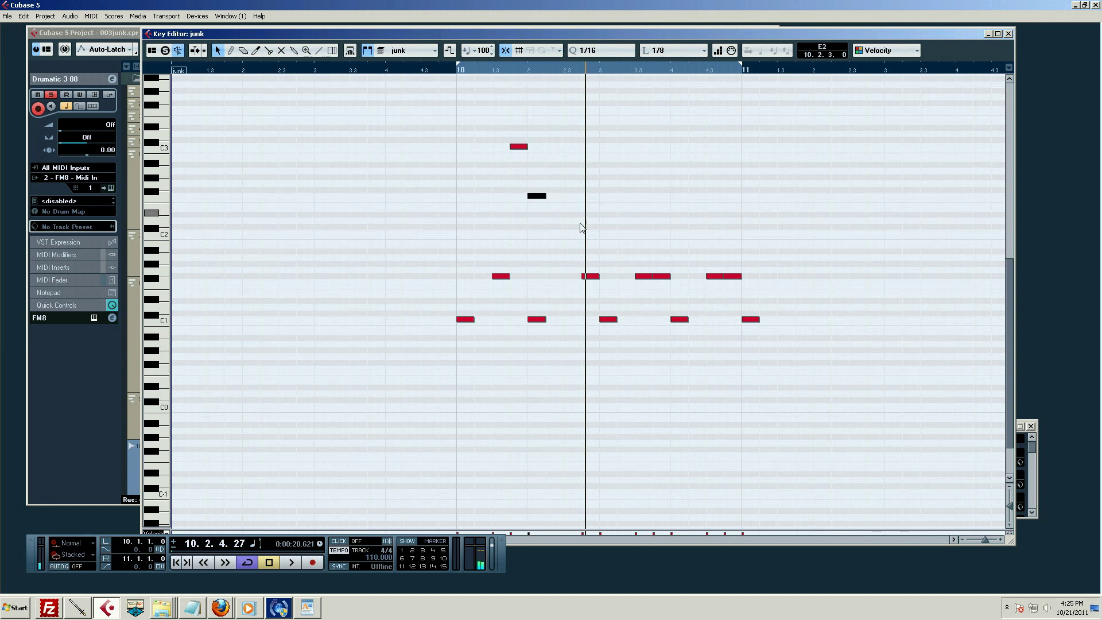
# Stack more note copies, then select and lengthen the four-note stack and play it back
pyautogui.moveTo(588, 281); pyautogui.dragTo(591, 214)
pyautogui.press('space')
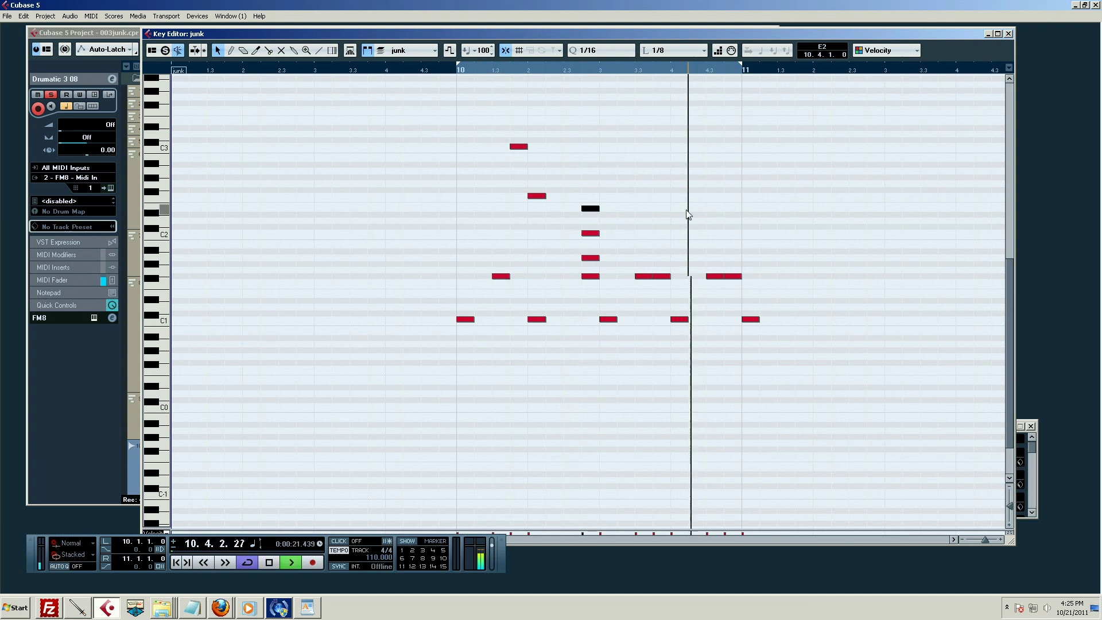
pyautogui.press('space')
pyautogui.moveTo(580, 174); pyautogui.dragTo(745, 282)
pyautogui.press('space')
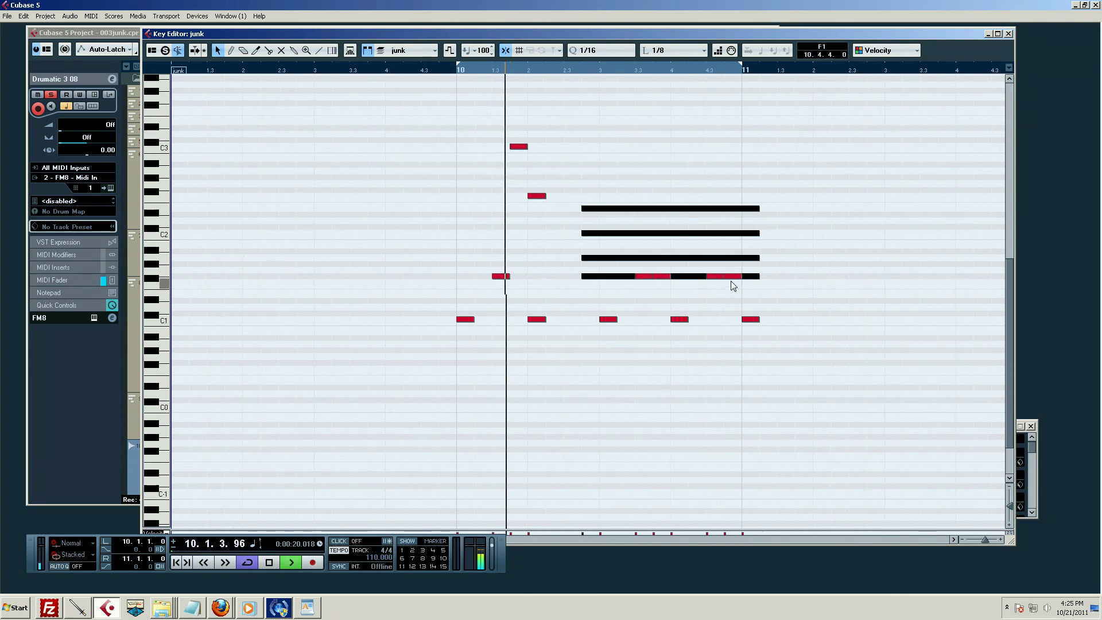
pyautogui.press('space')
pyautogui.click(628, 184)
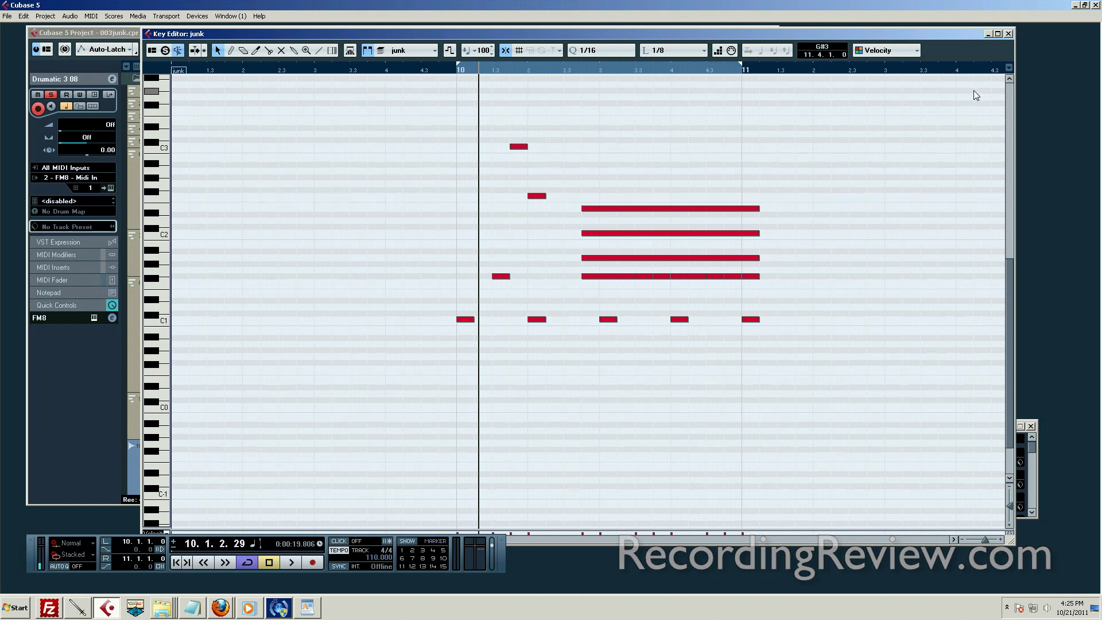
# Close the Key Editor and mute the junk part with the Mute tool
pyautogui.click(1009, 34)
pyautogui.press('7')
pyautogui.click(379, 293)
pyautogui.press('1')
# Zoom to bars 8–16 and set the Drumatic 3 08 track to Lanes Fixed
pyautogui.moveTo(369, 73); pyautogui.dragTo(346, 80)
pyautogui.click(213, 315)
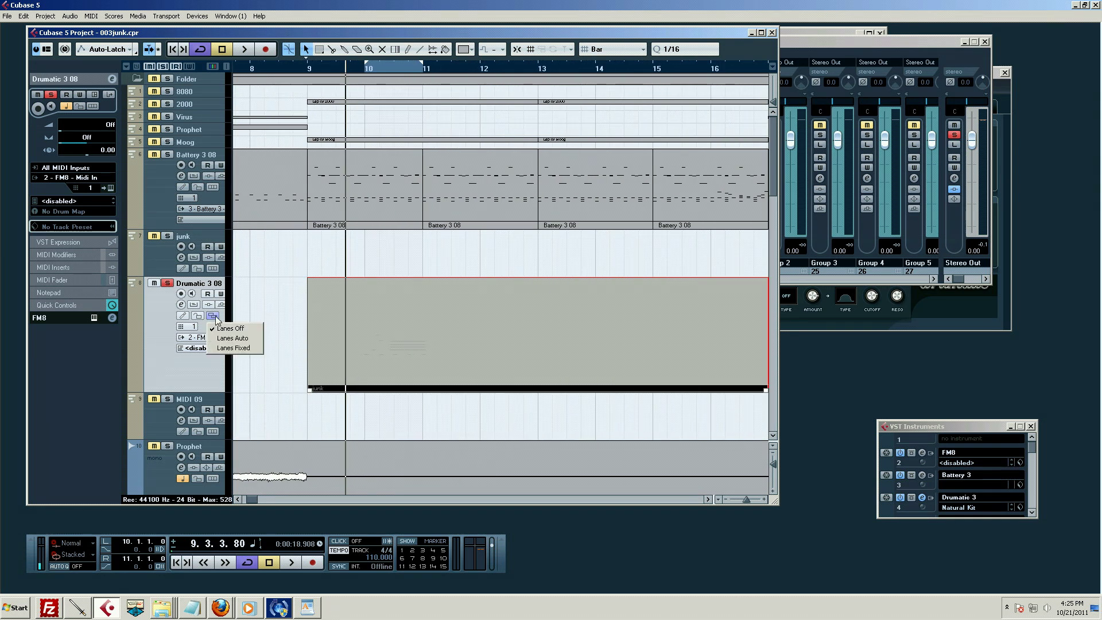
pyautogui.click(226, 348)
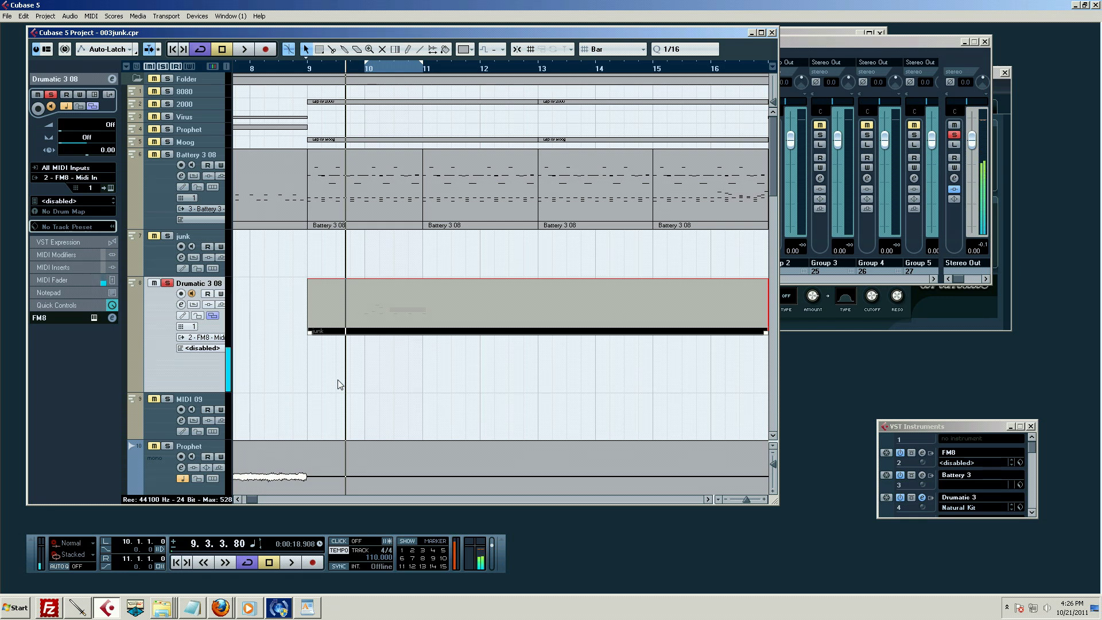
# Turn on the metronome and play from just before bar 9
pyautogui.press('c')
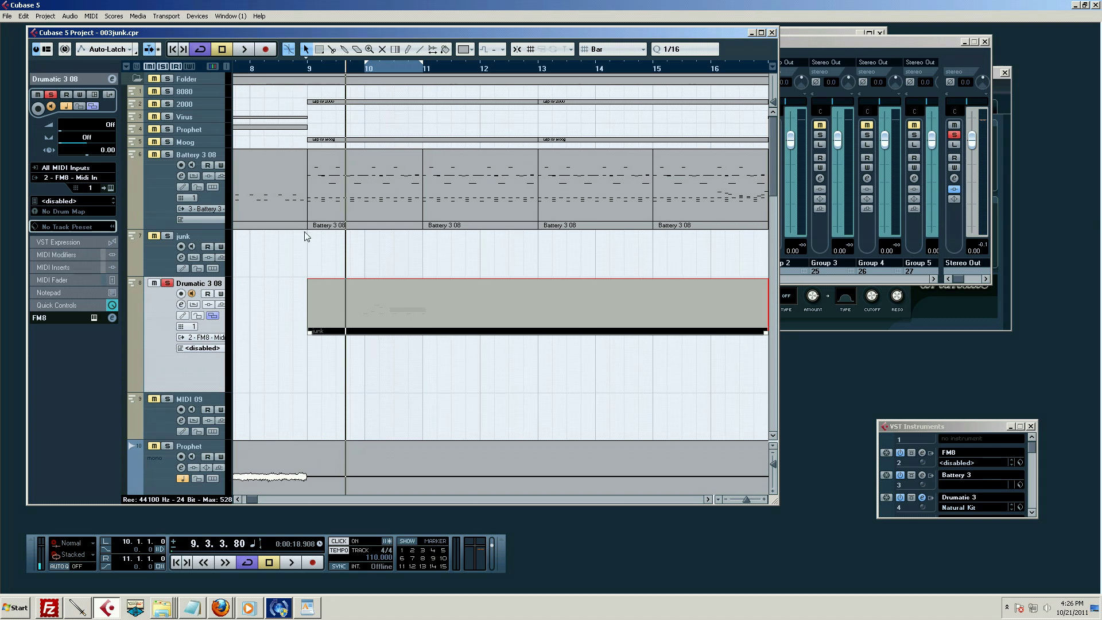
pyautogui.click(308, 68)
pyautogui.press('space')
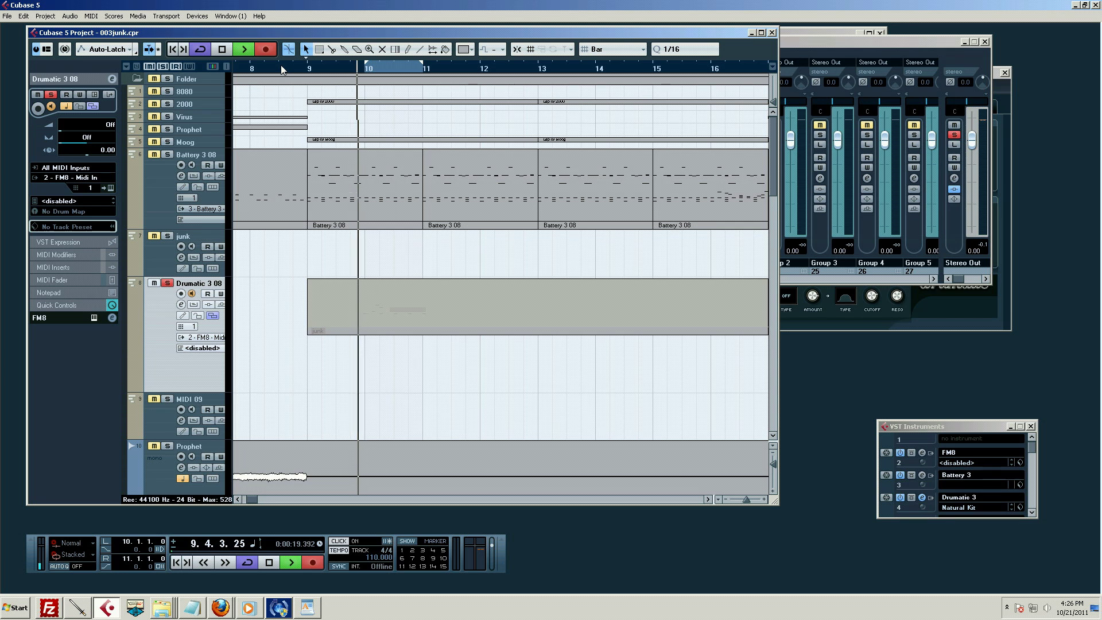
pyautogui.press('space')
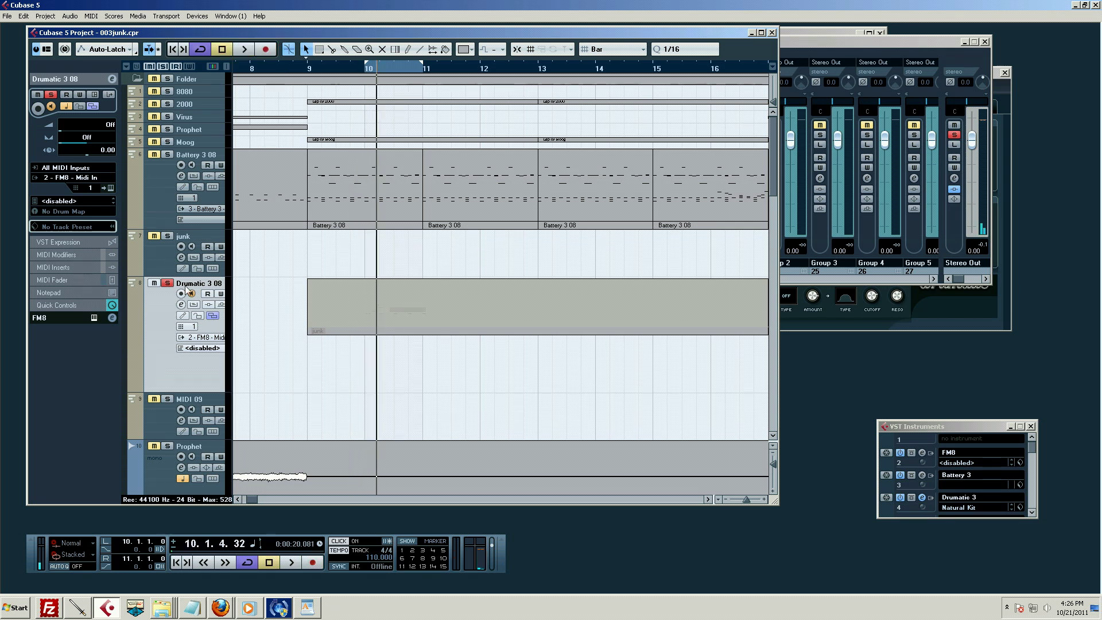
# Record-enable Drumatic 3 08 and run a short recording pass from bar 9
pyautogui.click(181, 293)
pyautogui.click(308, 69)
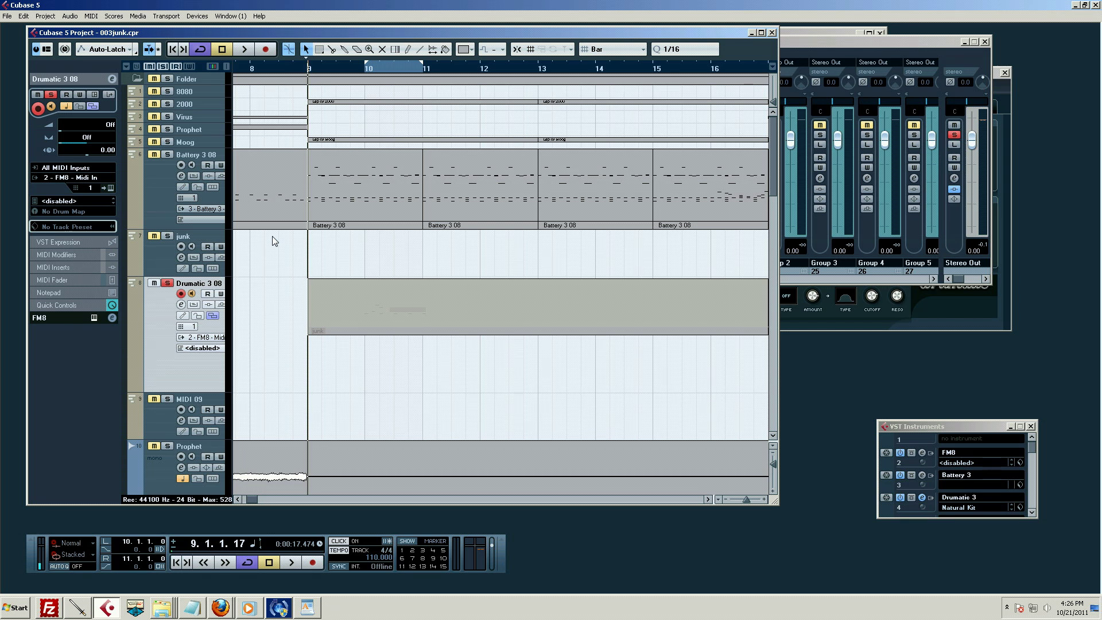
pyautogui.press('KP_Multiply')
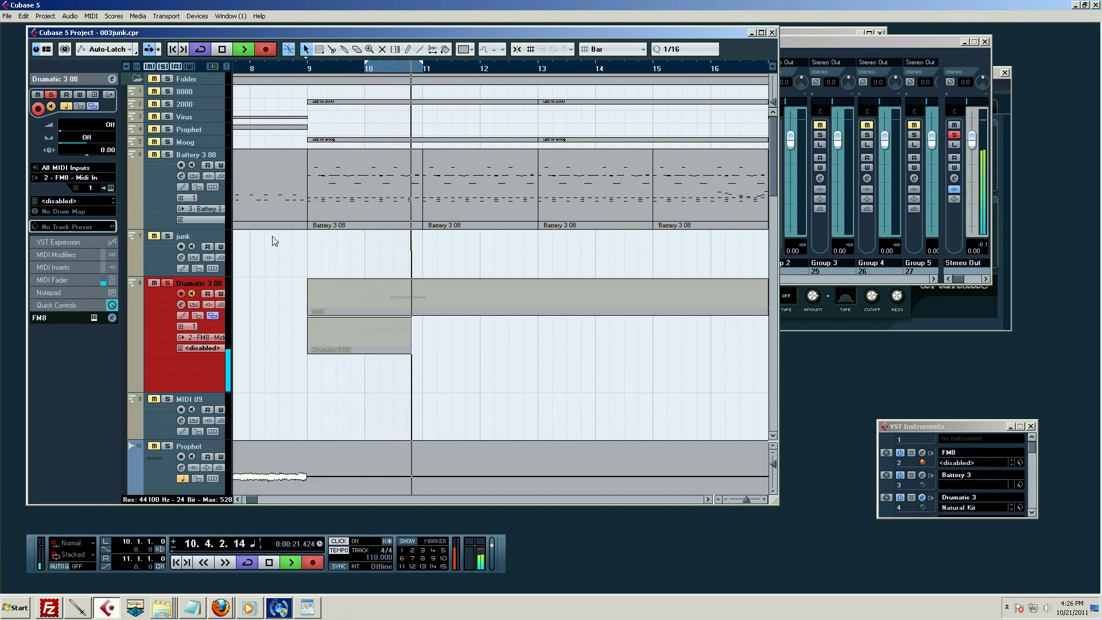
pyautogui.press('space')
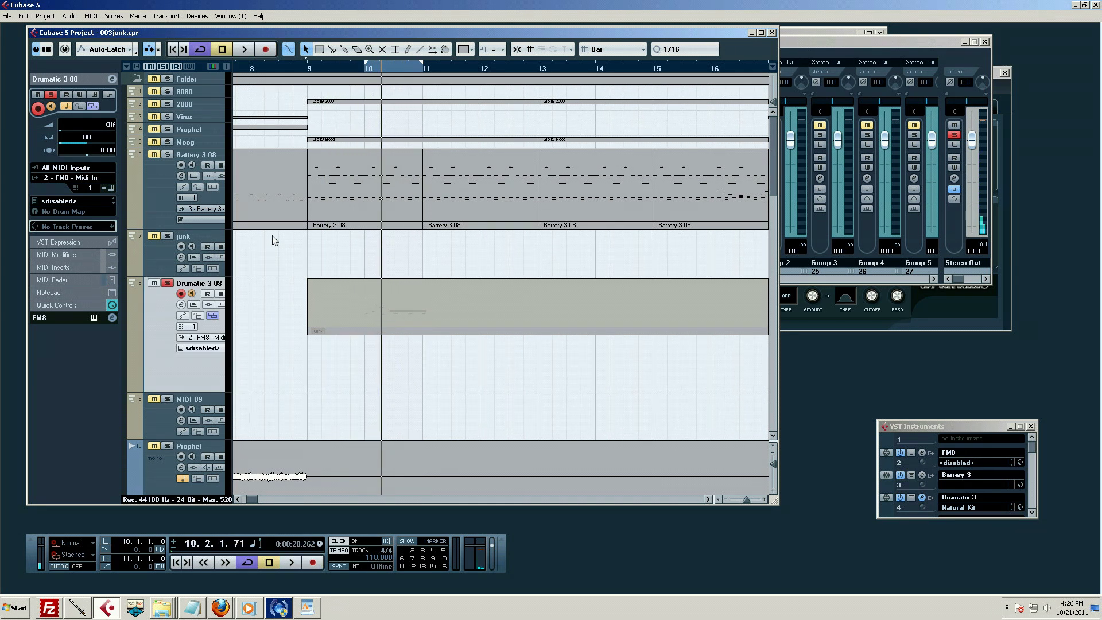
# Cycle-record takes from just before bar 9, producing Lap1–Lap3 parts, then deselect them
pyautogui.click(302, 71)
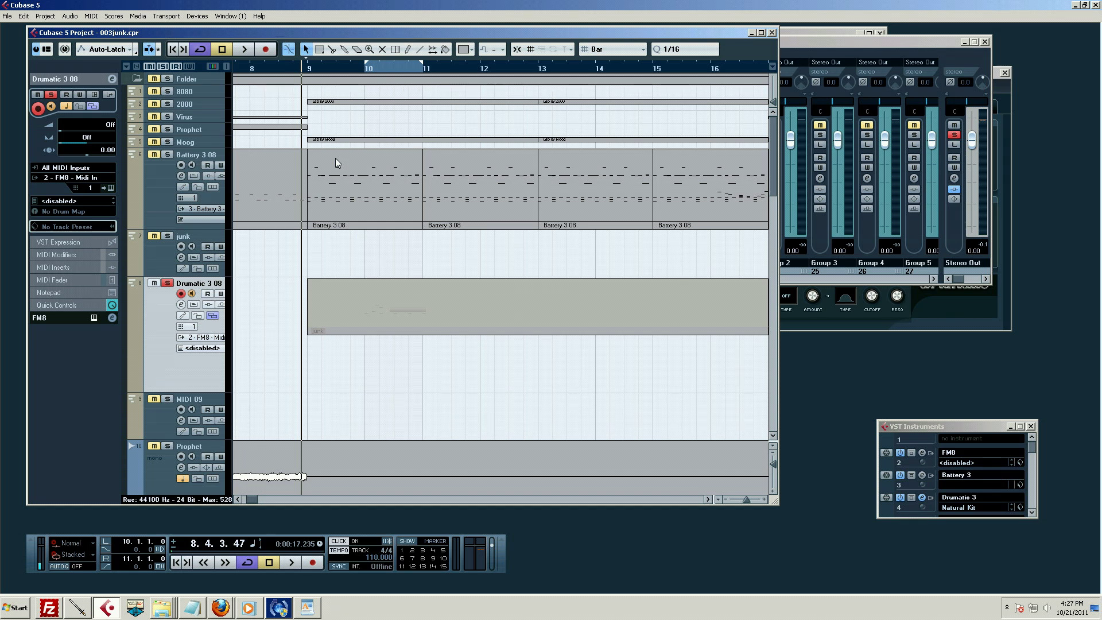
pyautogui.press('KP_Multiply')
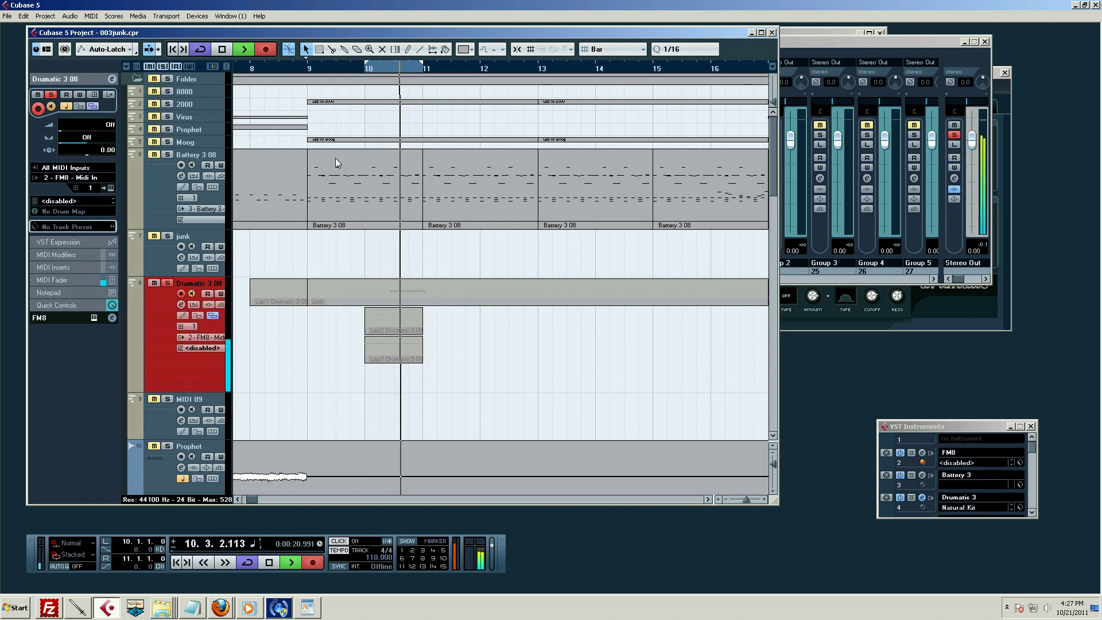
pyautogui.press('space')
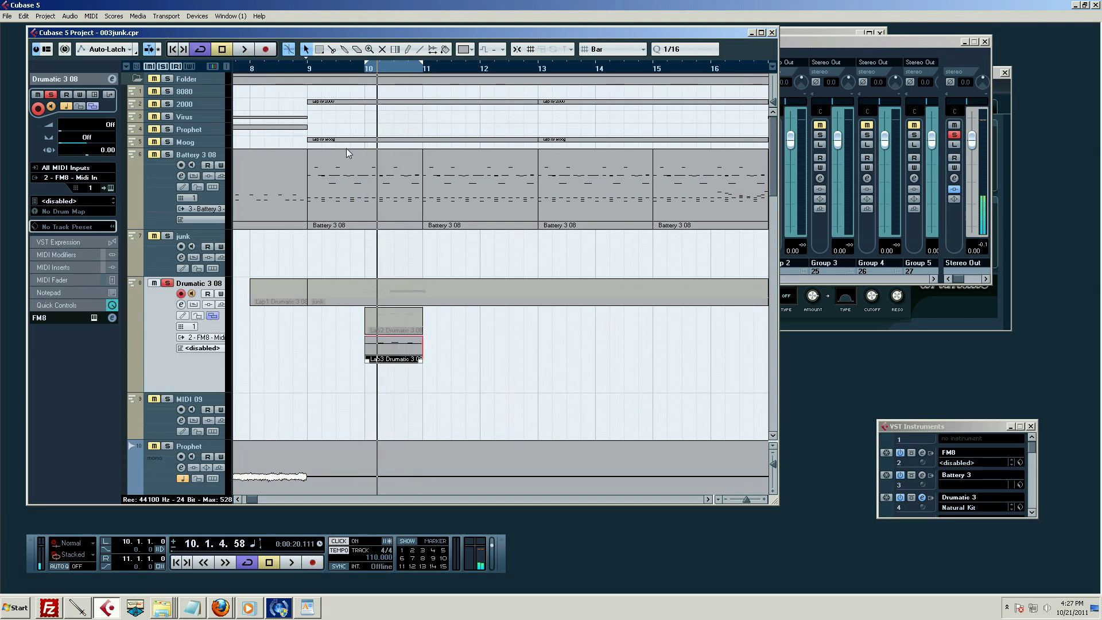
pyautogui.scroll(-5, 445, 253)
pyautogui.scroll(5, 453, 266)
pyautogui.click(346, 333)
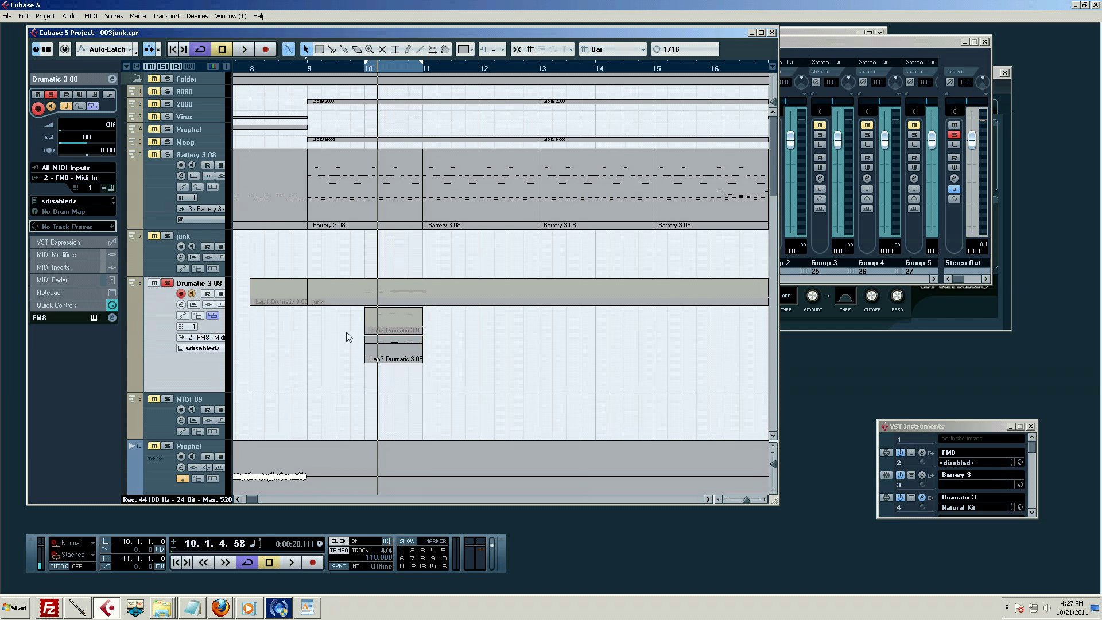
# Open the Lap3 take, erase the long low note's tail and play the edited take
pyautogui.doubleClick(384, 356)
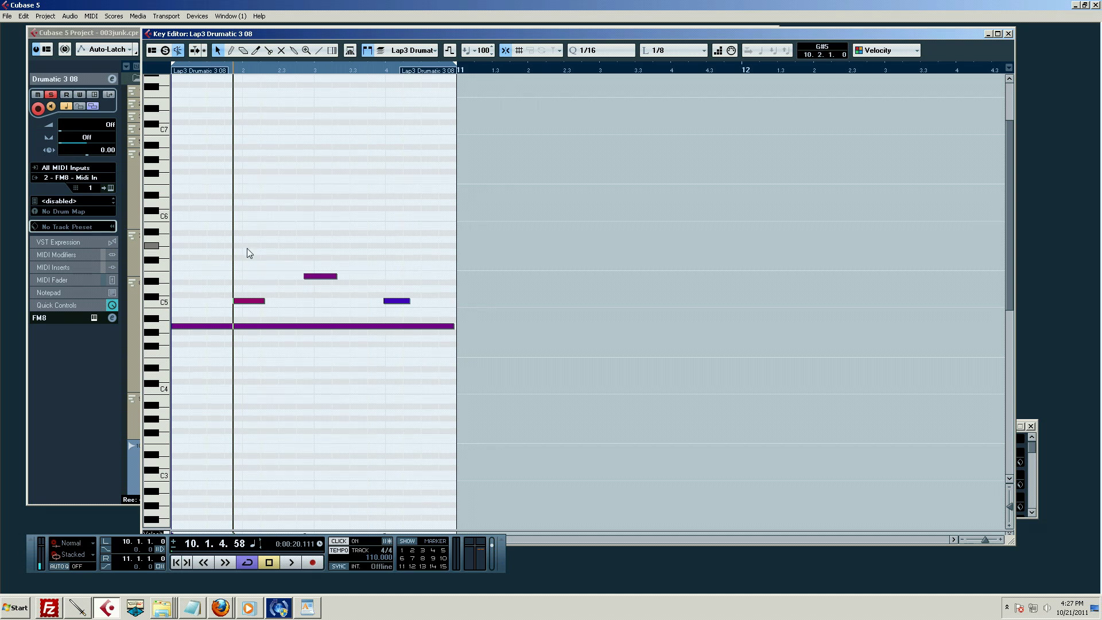
pyautogui.press('5')
pyautogui.click(236, 327)
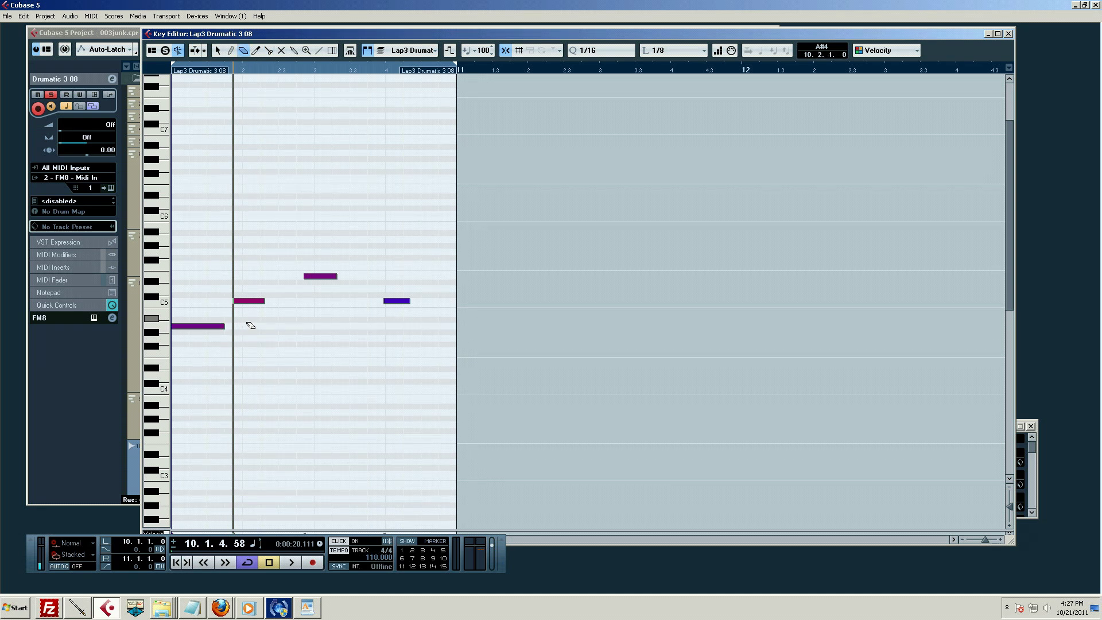
pyautogui.click(214, 51)
pyautogui.moveTo(252, 72); pyautogui.dragTo(231, 75)
pyautogui.press('space')
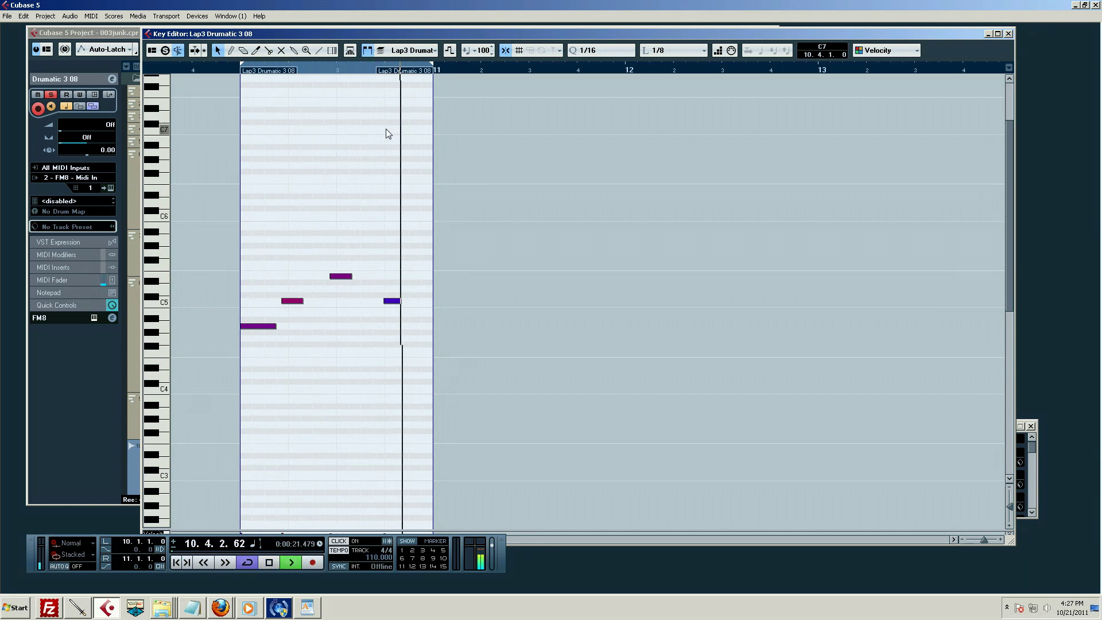
pyautogui.press('space')
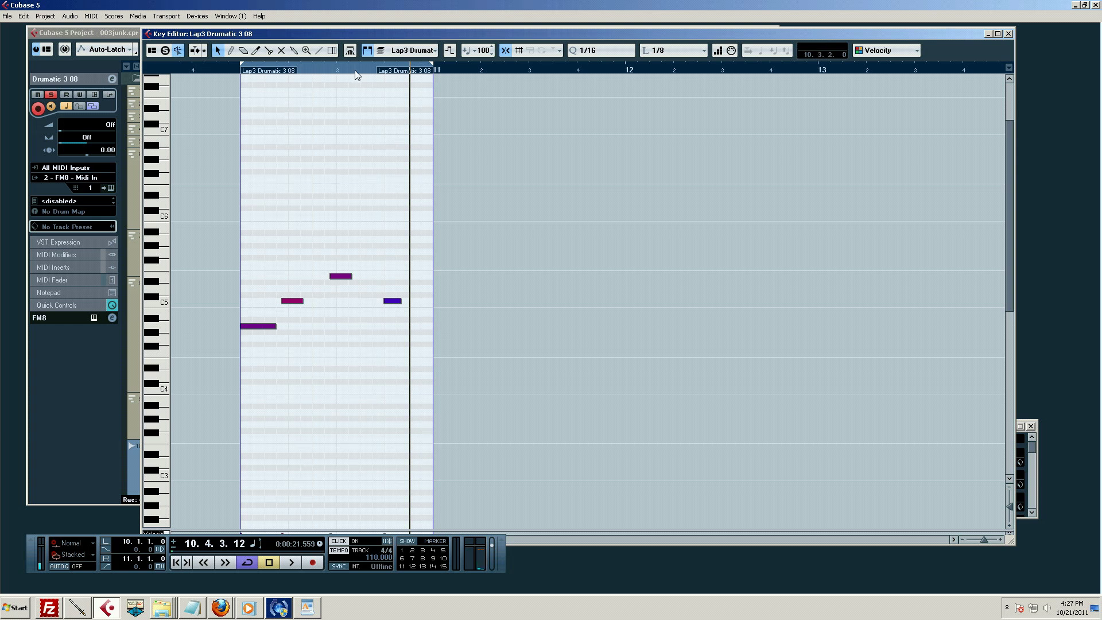
# Draw a short note on the F#4 row with the Draw tool
pyautogui.rightClick(322, 373)
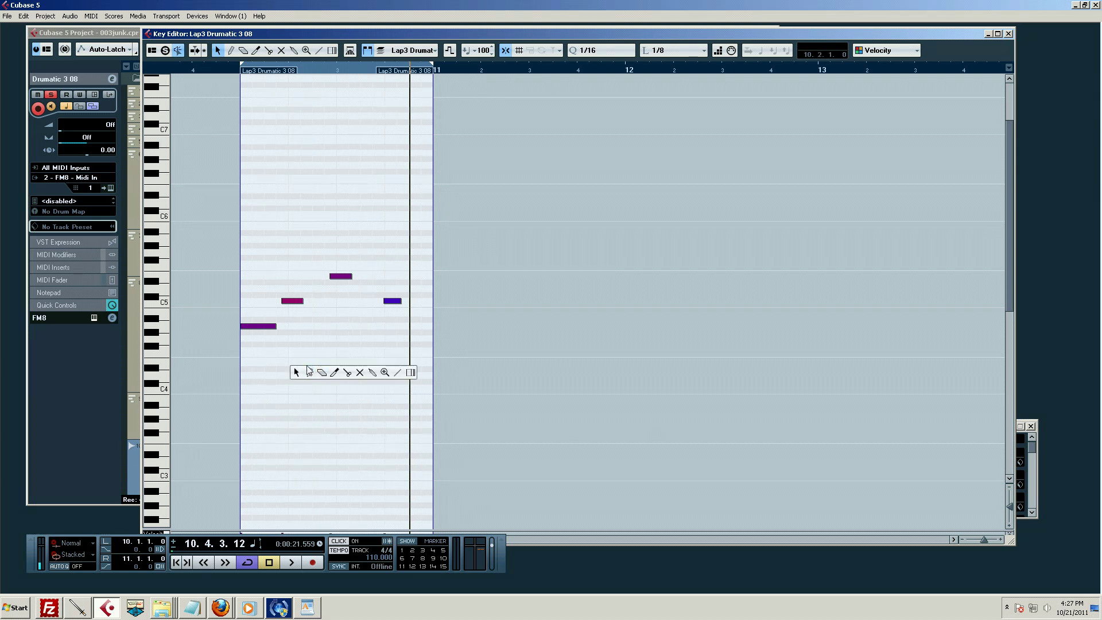
pyautogui.click(309, 372)
pyautogui.rightClick(310, 342)
pyautogui.click(323, 344)
pyautogui.click(317, 344)
pyautogui.click(331, 345)
pyautogui.press('1')
# Drag up the splitter to reveal the velocity lane below the notes
pyautogui.scroll(-2, 484, 402)
pyautogui.scroll(1, 484, 344)
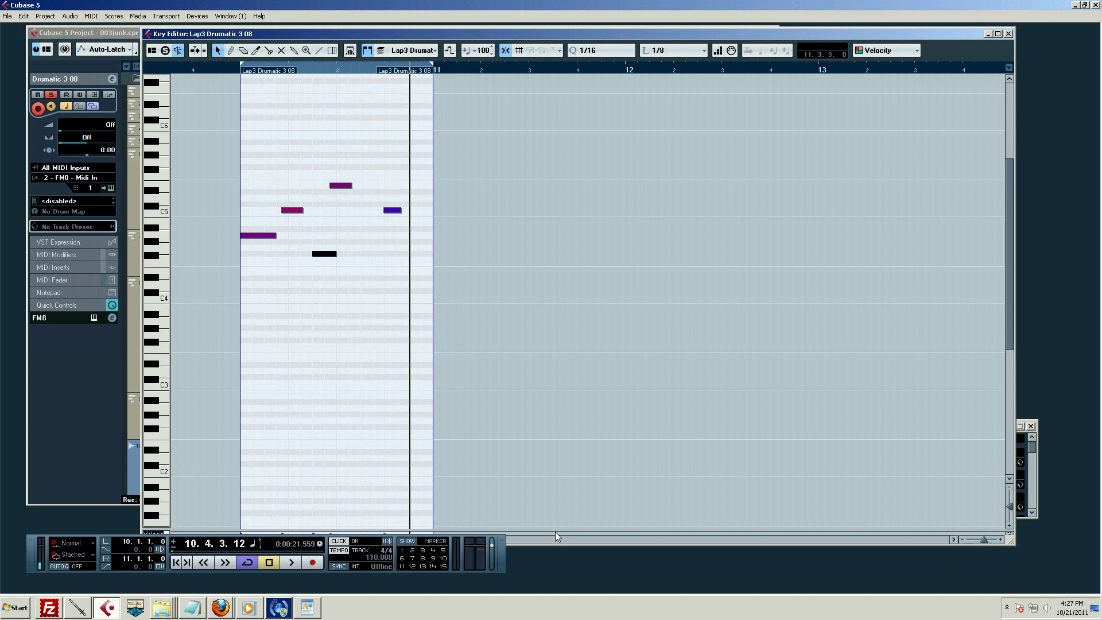
pyautogui.moveTo(555, 532); pyautogui.dragTo(555, 411)
pyautogui.moveTo(507, 559); pyautogui.dragTo(509, 579)
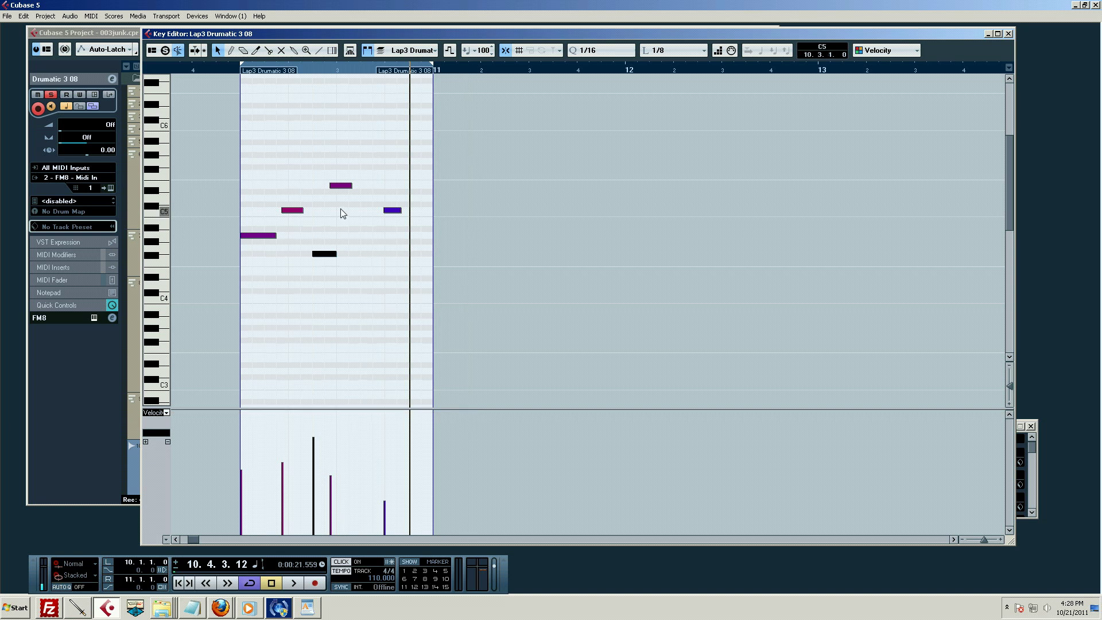
# Erase the added short note on the F#4 row
pyautogui.press('5')
pyautogui.click(324, 253)
pyautogui.press('1')
# Set the cursor to 9.4.4.0 and shorten the part's first note
pyautogui.click(227, 69)
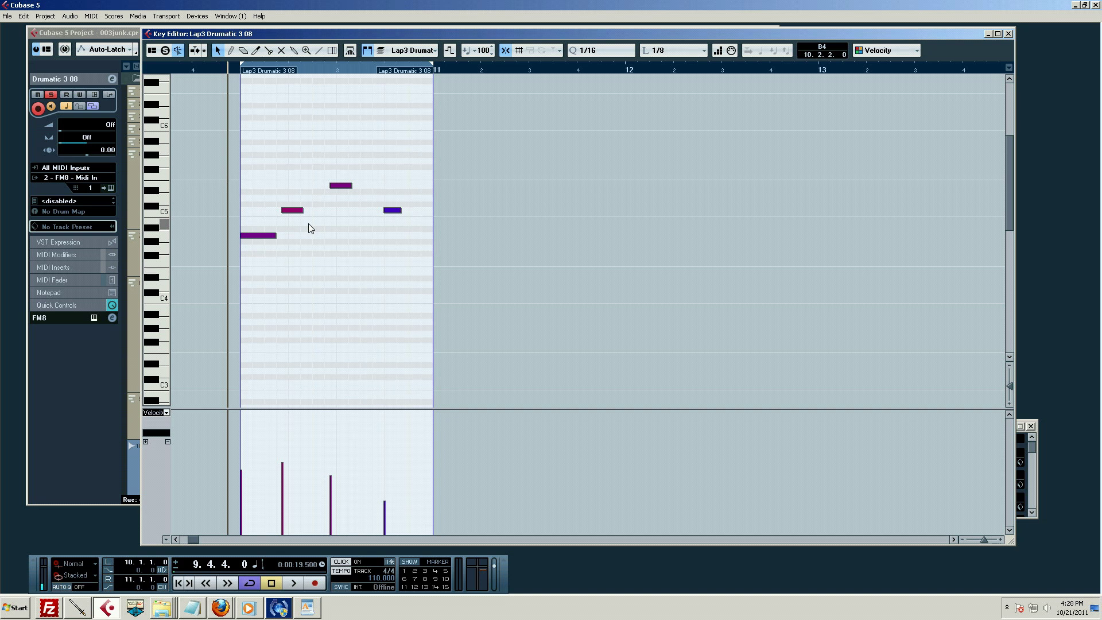
pyautogui.click(257, 235)
pyautogui.moveTo(277, 236)
pyautogui.mouseDown()
pyautogui.moveTo(261, 240)
pyautogui.moveTo(288, 240)
pyautogui.moveTo(263, 241)
pyautogui.mouseUp()
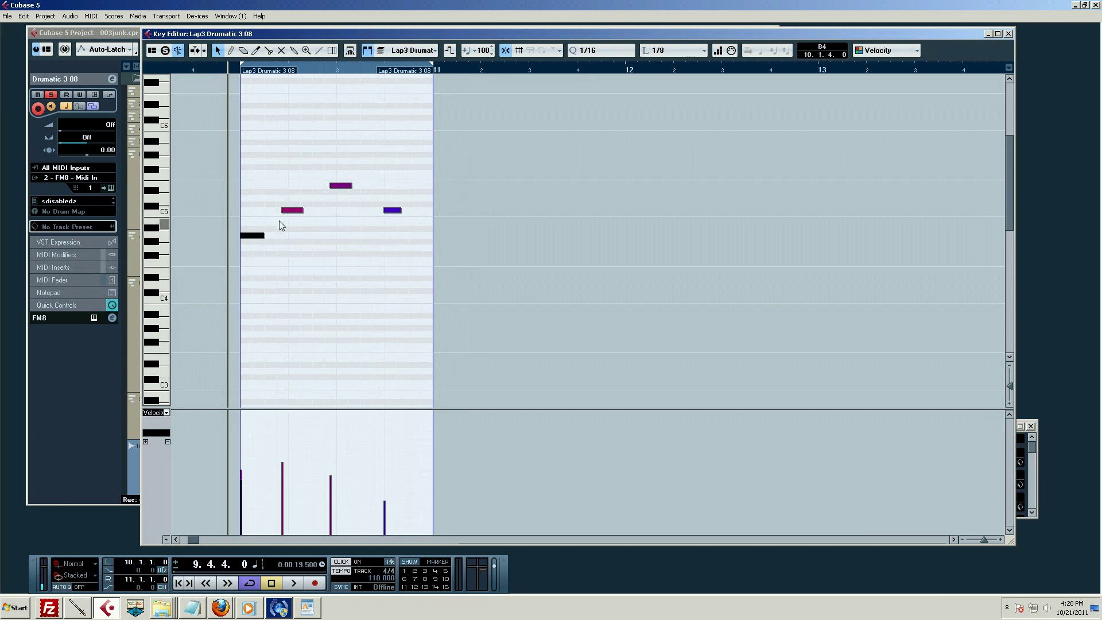
pyautogui.moveTo(263, 236)
pyautogui.mouseDown()
pyautogui.moveTo(289, 238)
pyautogui.moveTo(261, 235)
pyautogui.moveTo(271, 235)
pyautogui.mouseUp()
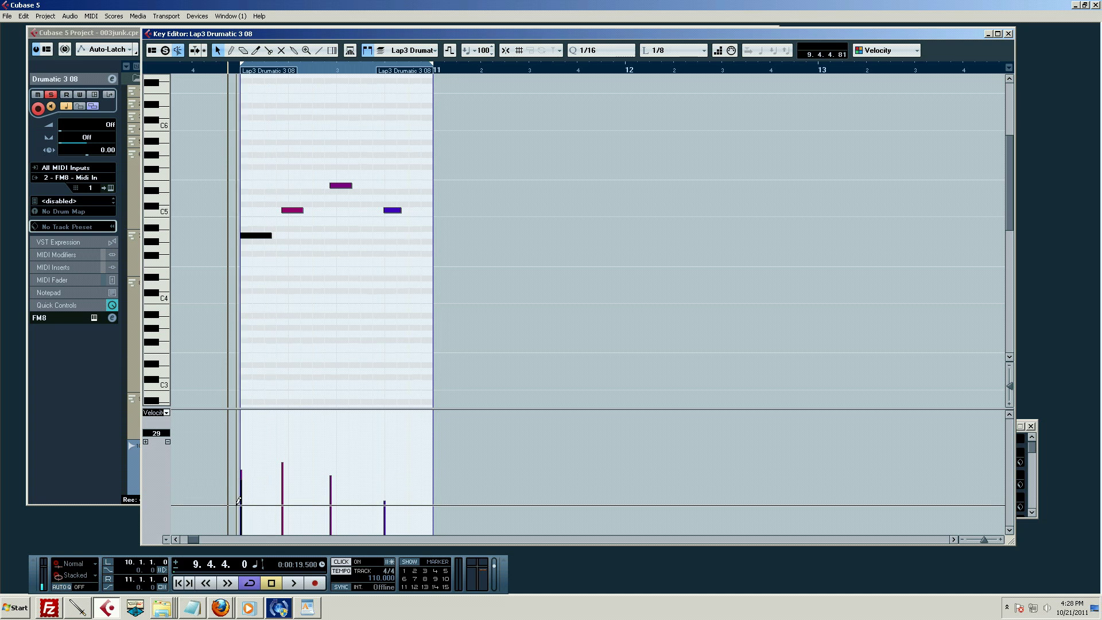
# Erase the first Drumatic note, undo it, and lower that note's velocity
pyautogui.press('5')
pyautogui.click(259, 235)
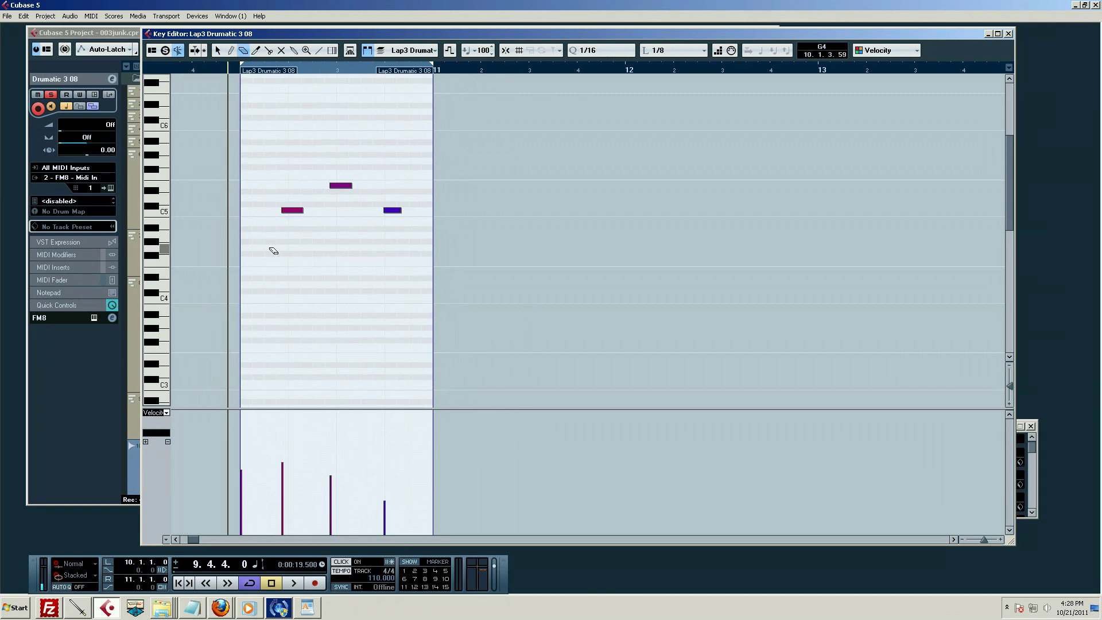
pyautogui.hotkey('ctrl', 'z')
pyautogui.press('1')
pyautogui.moveTo(241, 485)
pyautogui.mouseDown()
pyautogui.moveTo(265, 493)
pyautogui.moveTo(233, 525)
pyautogui.moveTo(258, 525)
pyautogui.moveTo(255, 475)
pyautogui.moveTo(393, 524)
pyautogui.moveTo(239, 523)
pyautogui.mouseUp()
# With the metronome off, draw all four note velocities up to near maximum during playback
pyautogui.press('space')
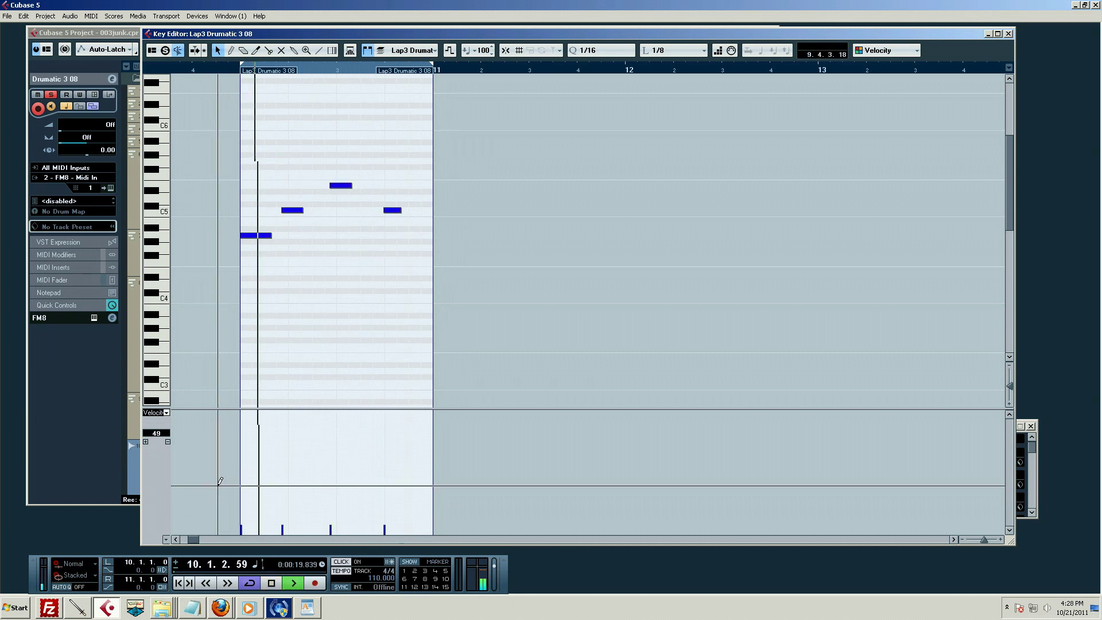
pyautogui.press('c')
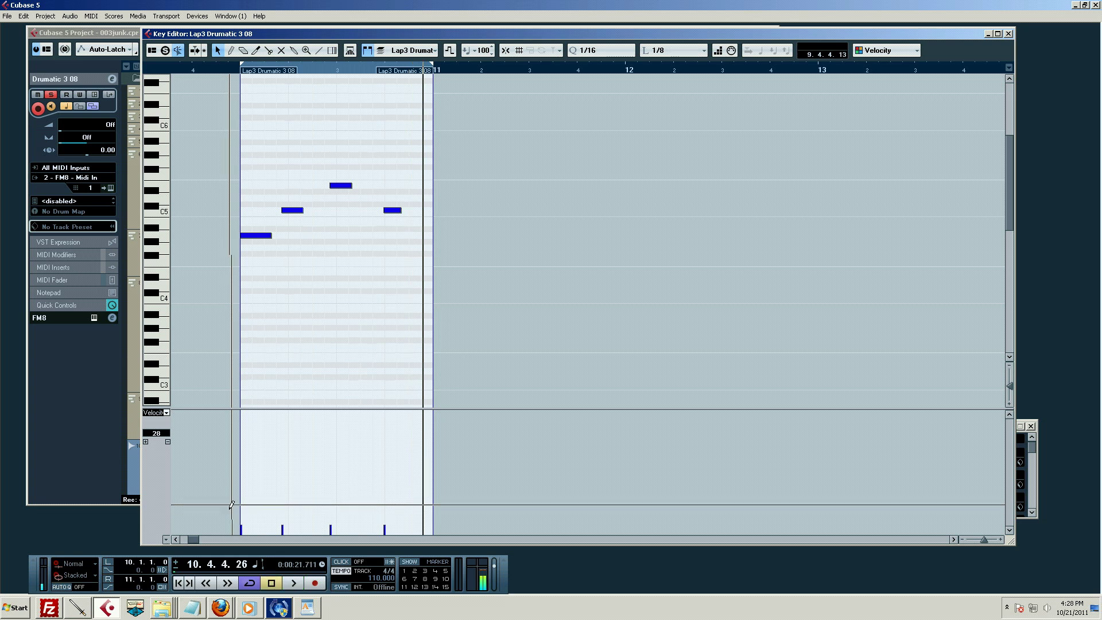
pyautogui.moveTo(220, 473)
pyautogui.mouseDown()
pyautogui.moveTo(283, 406)
pyautogui.moveTo(543, 344)
pyautogui.mouseUp()
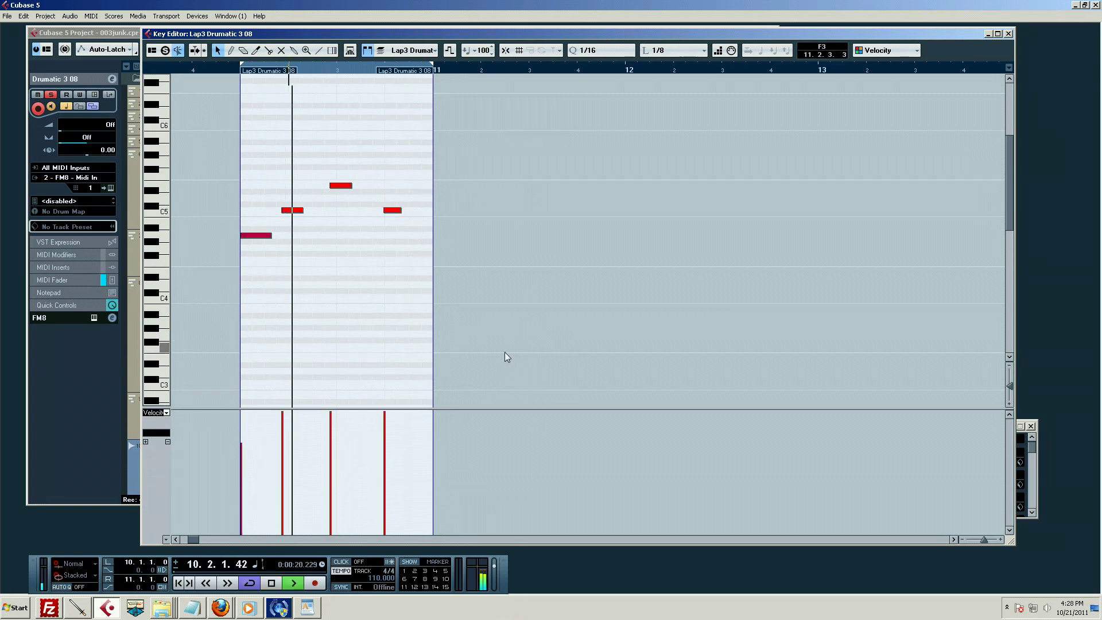
pyautogui.press('space')
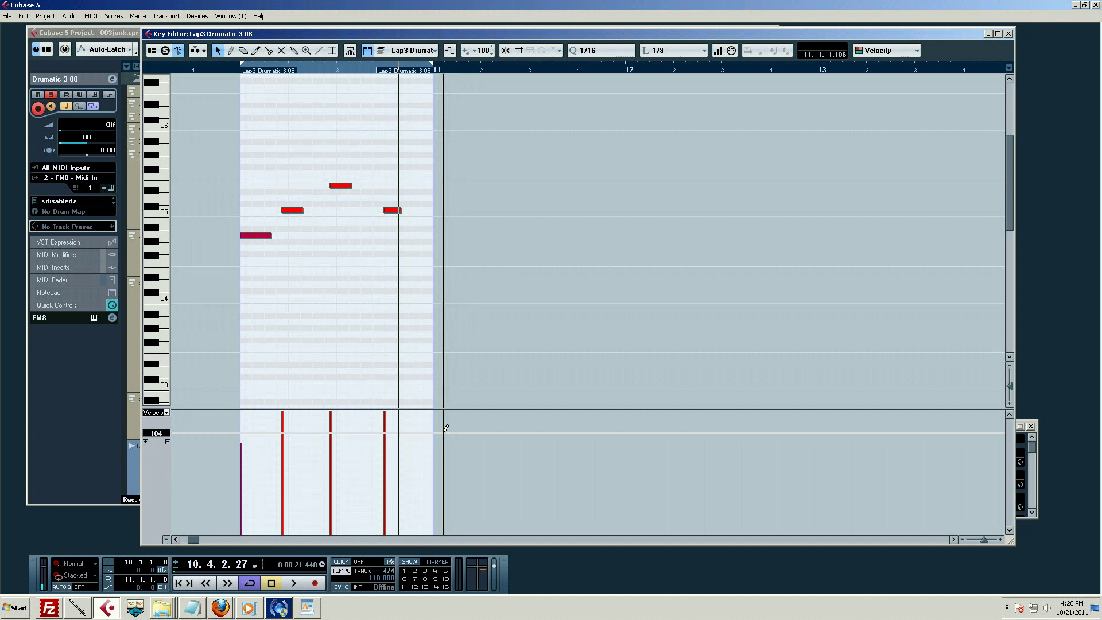
# Close the Key Editor to return to the project arrangement
pyautogui.scroll(-2, 442, 191)
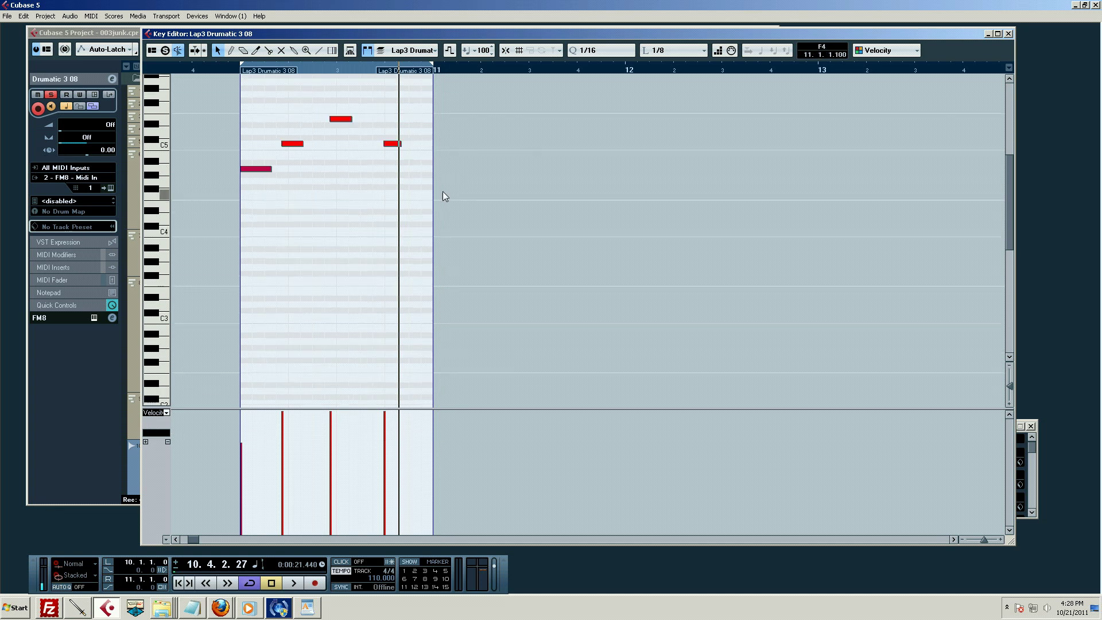
pyautogui.scroll(6, 442, 190)
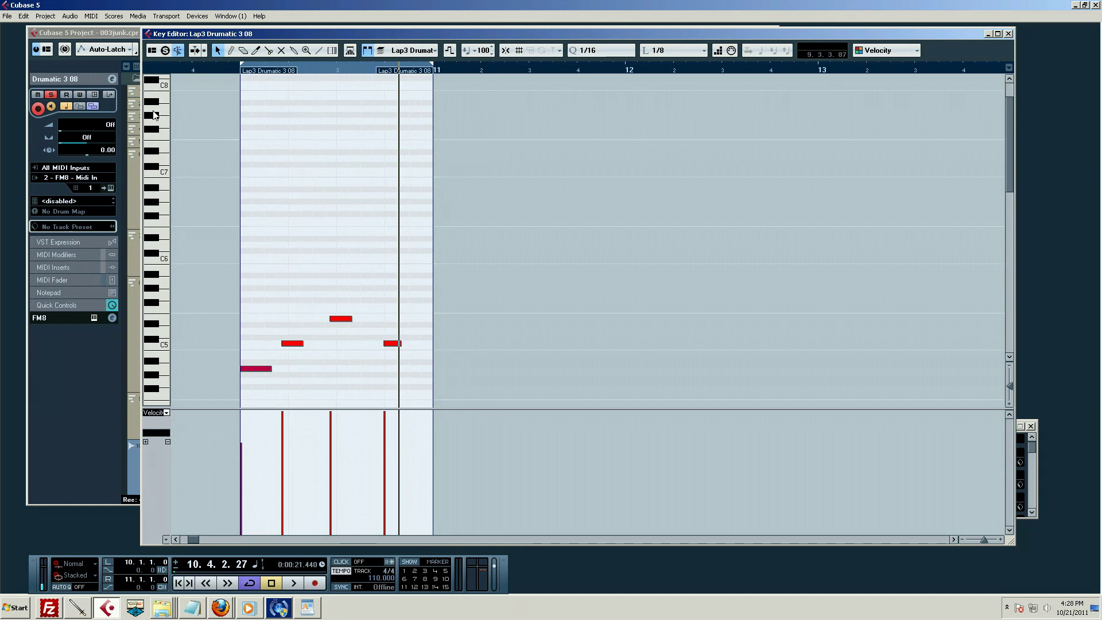
pyautogui.scroll(-4, 542, 265)
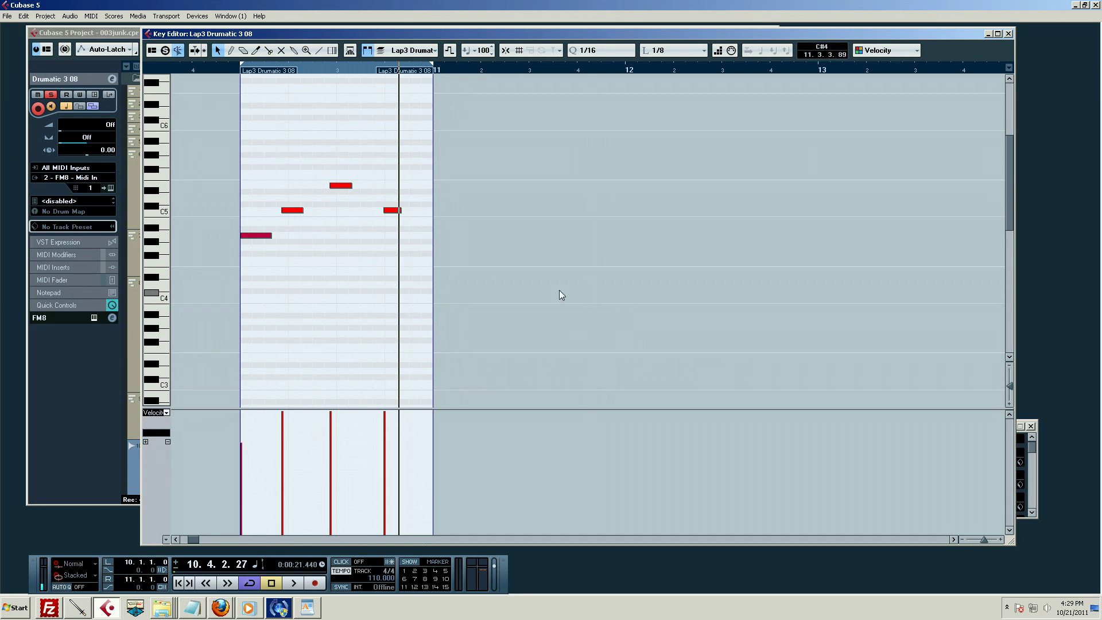
pyautogui.press('Return')
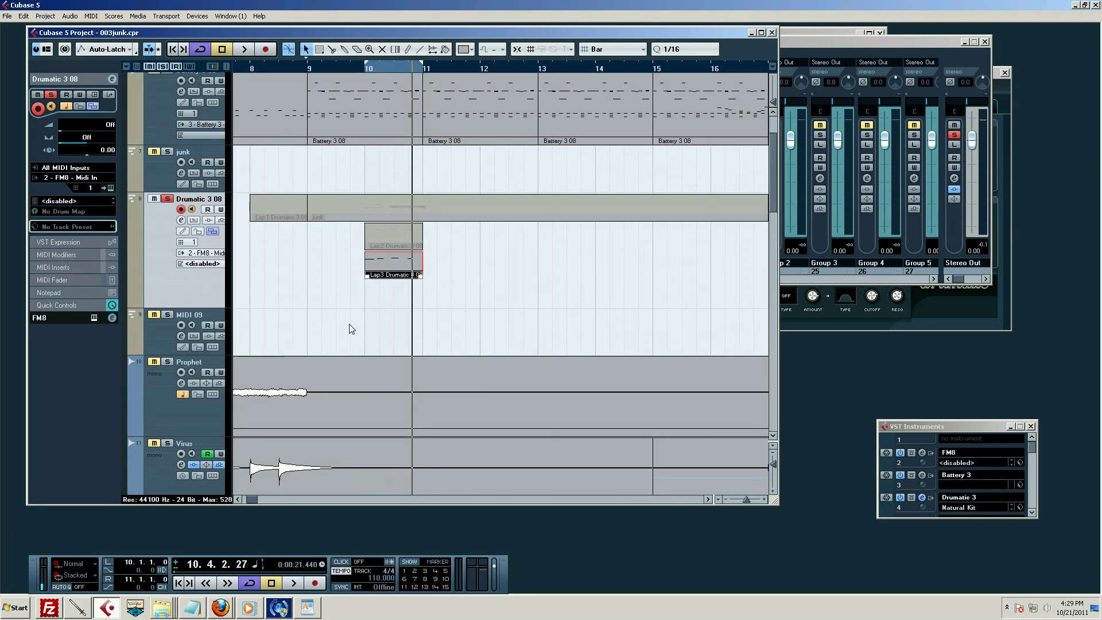
pyautogui.scroll(-3, 422, 229)
pyautogui.scroll(5, 422, 229)
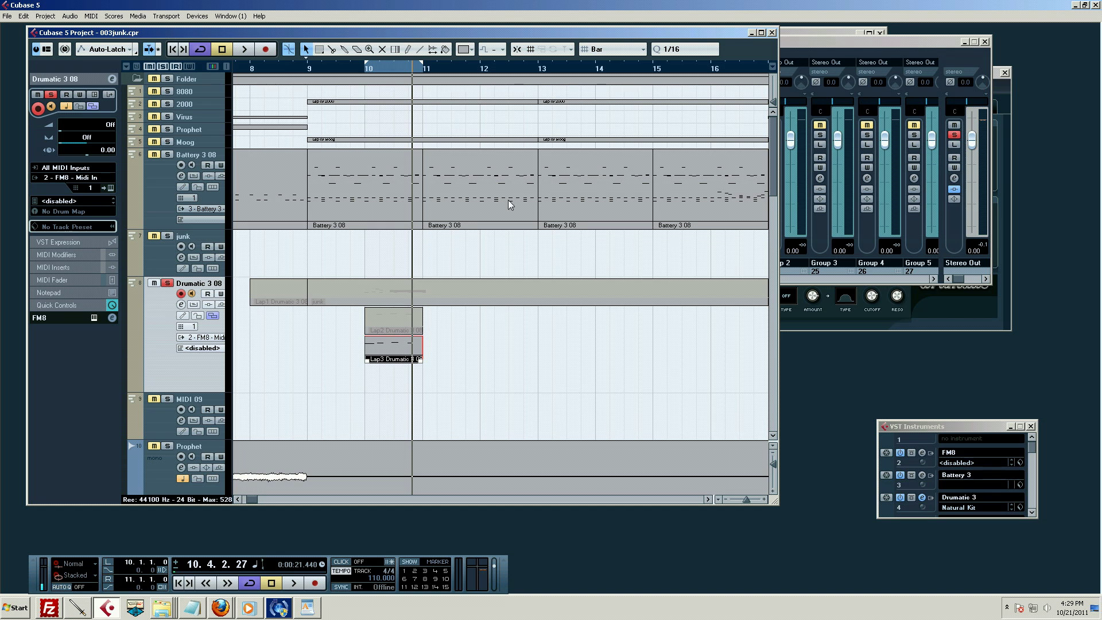
pyautogui.click(1031, 511)
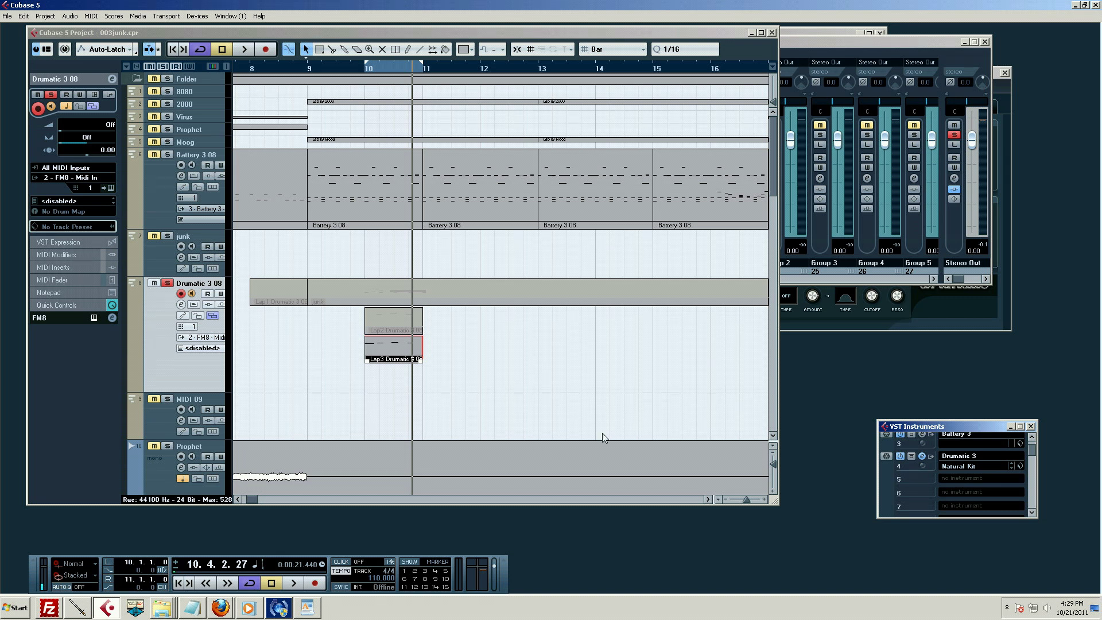
# Set the Drumatic 3 08 track's MIDI channel to 2, then to 3, keeping its output unchanged
pyautogui.click(200, 338)
pyautogui.click(202, 340)
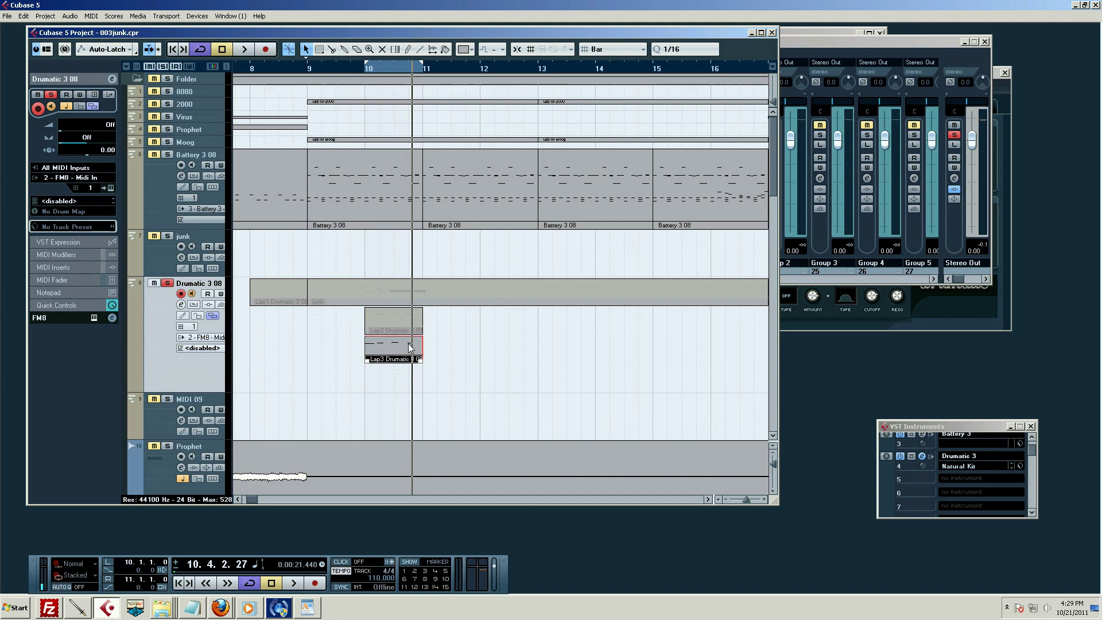
pyautogui.click(186, 327)
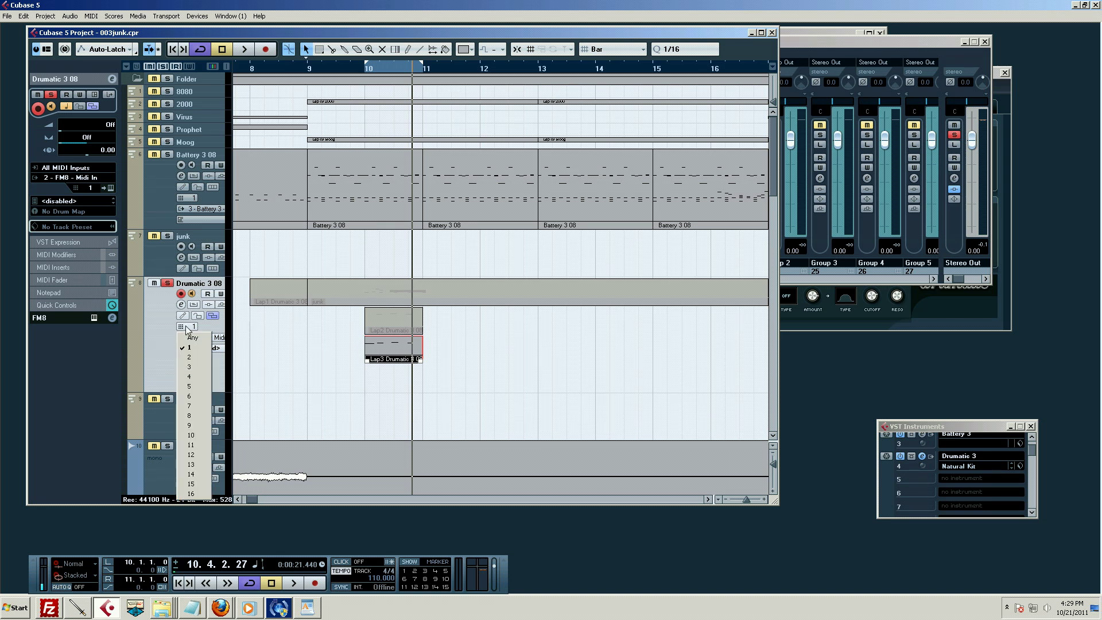
pyautogui.click(190, 347)
pyautogui.click(193, 327)
pyautogui.click(188, 357)
pyautogui.click(193, 327)
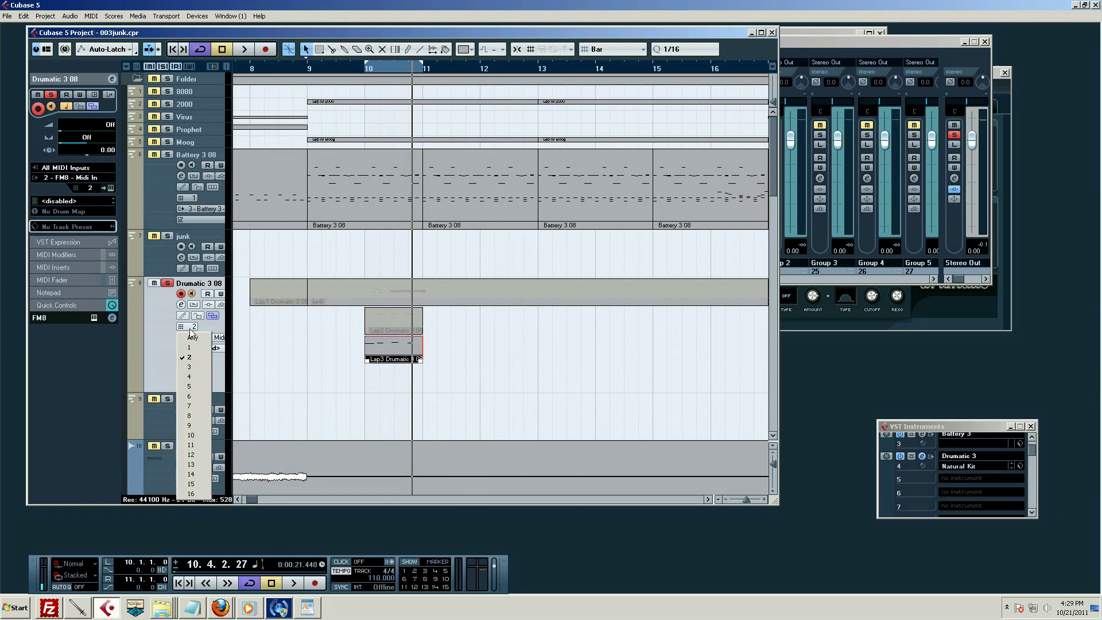
pyautogui.click(192, 367)
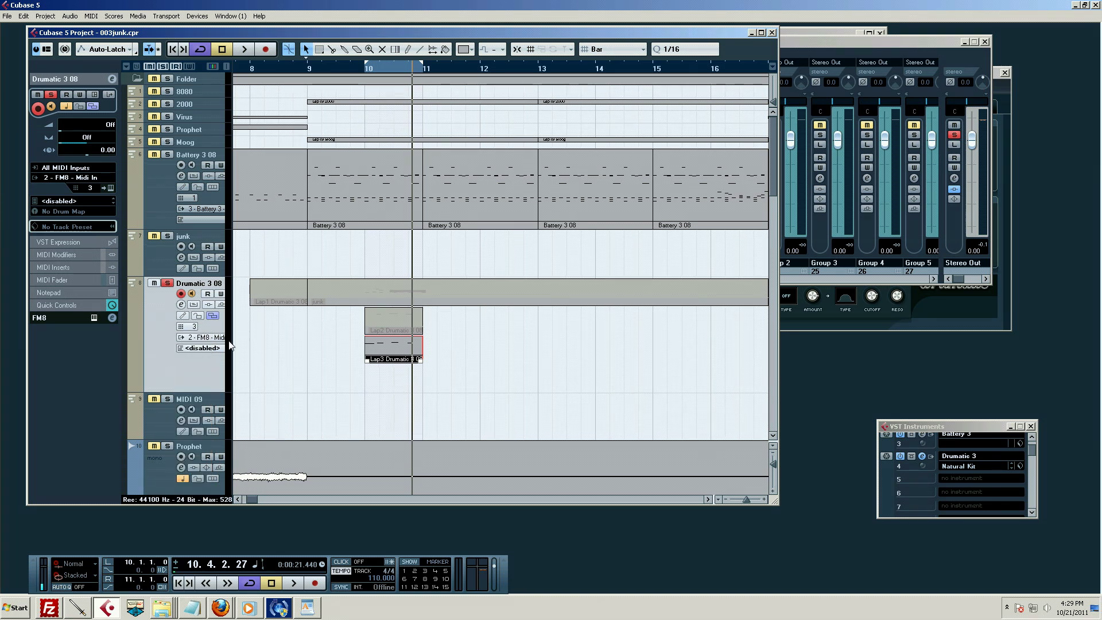
pyautogui.click(195, 337)
pyautogui.click(209, 446)
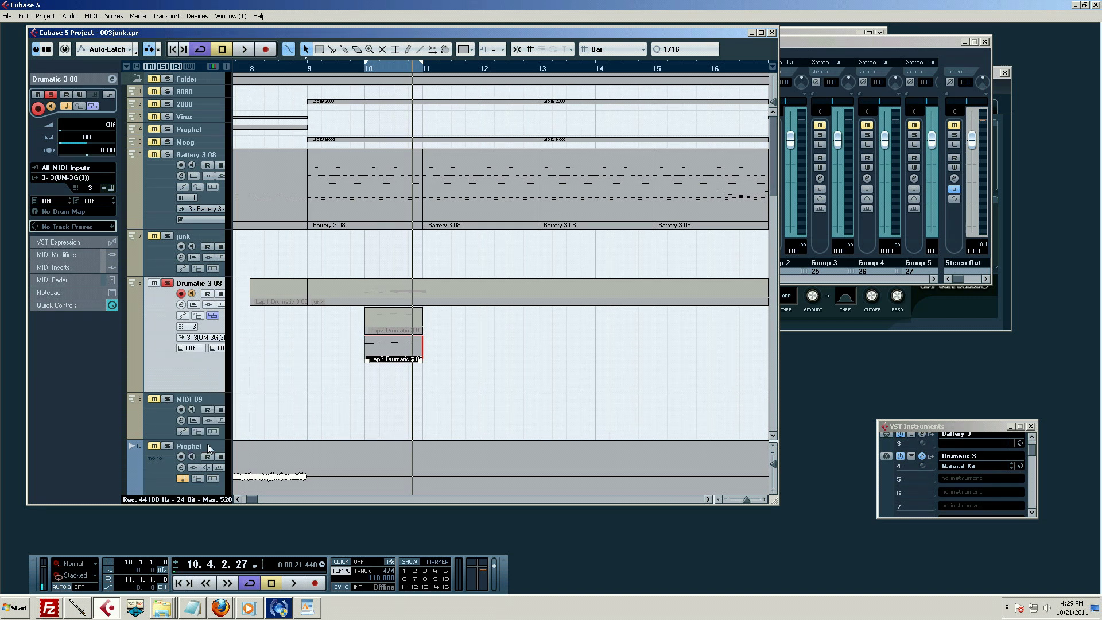
pyautogui.click(190, 326)
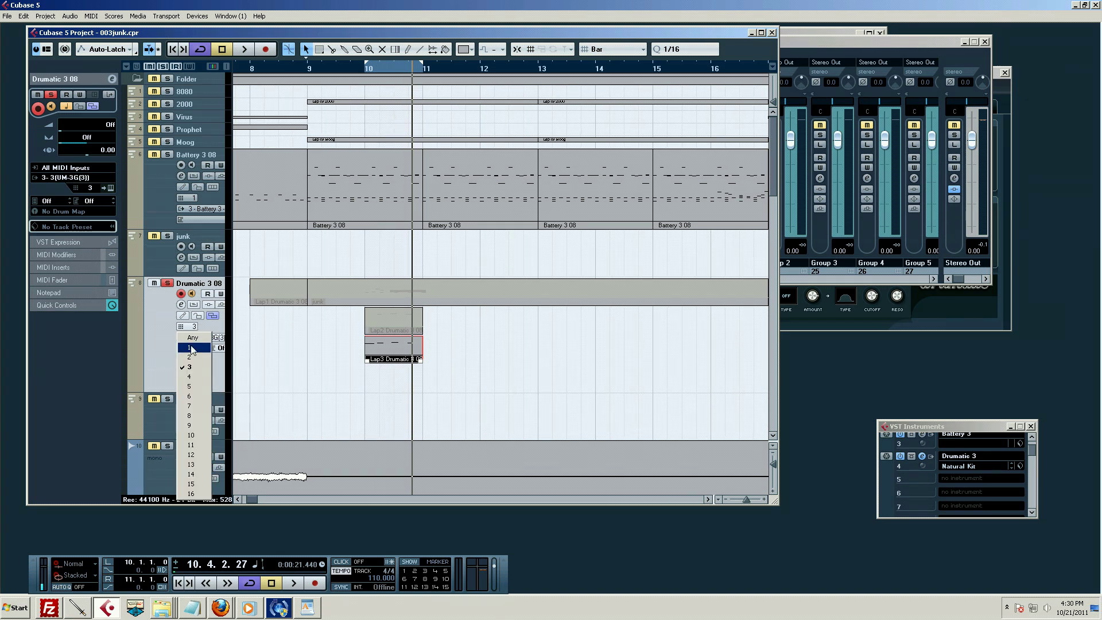
pyautogui.click(191, 349)
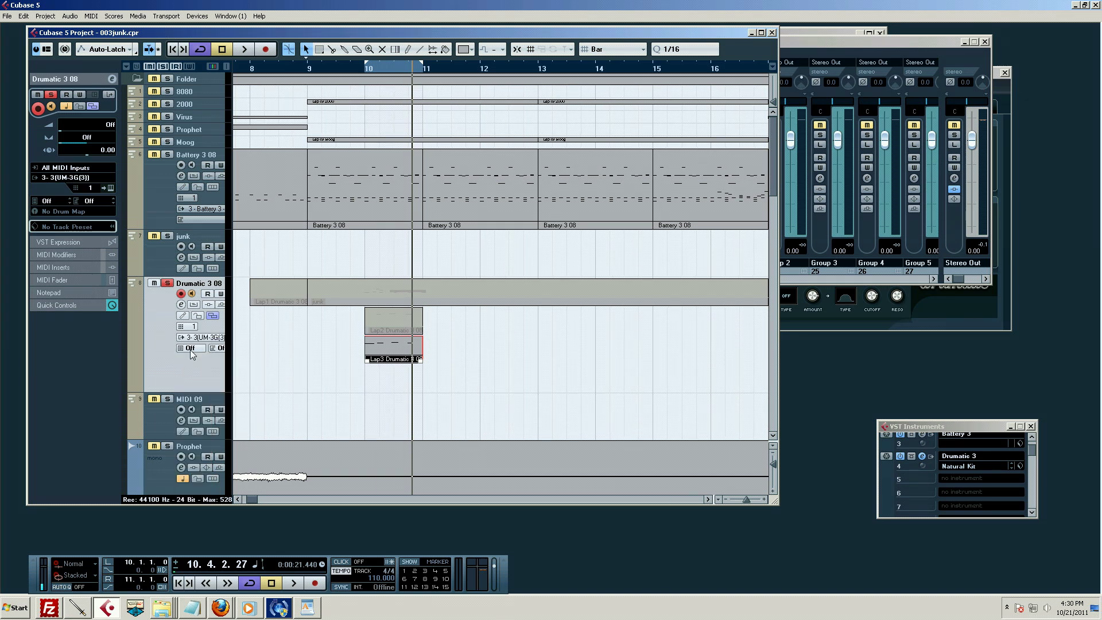
pyautogui.click(361, 69)
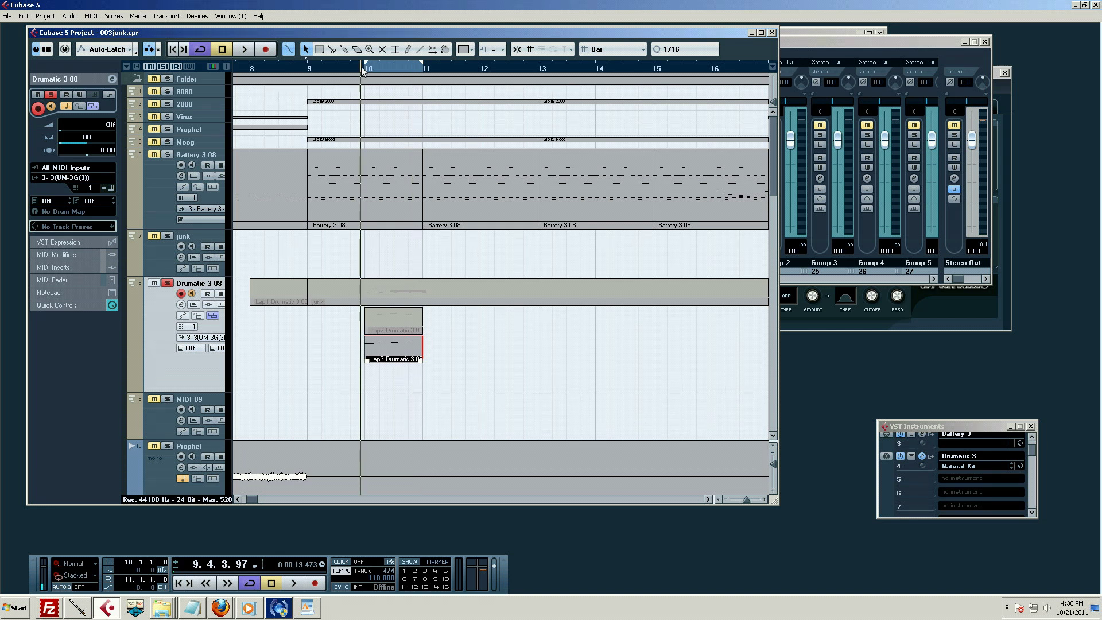
pyautogui.press('space')
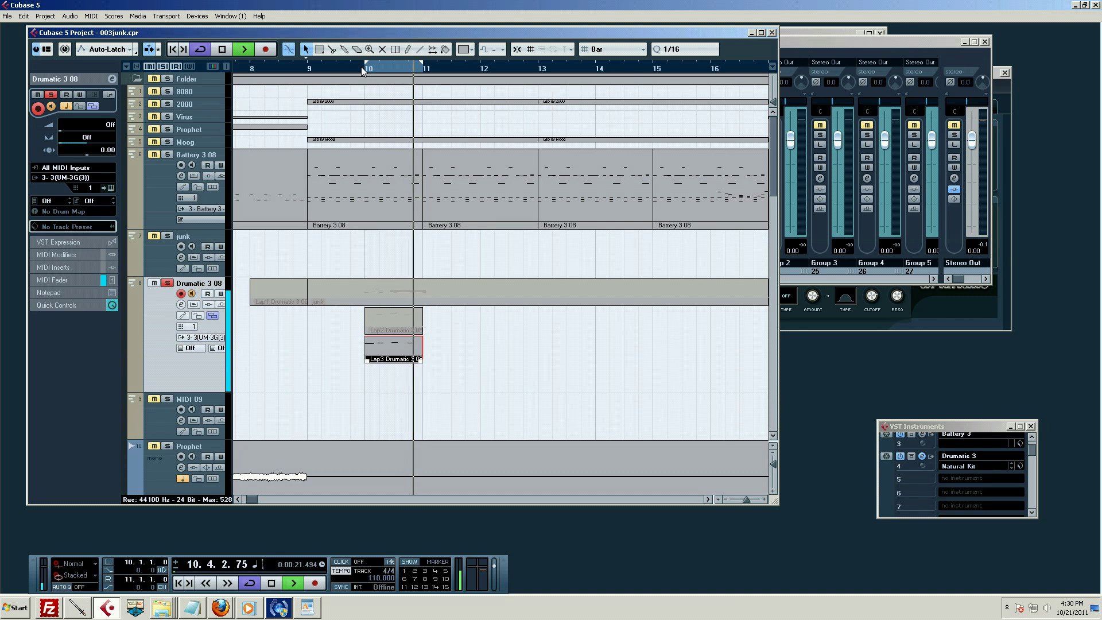
pyautogui.press('space')
pyautogui.scroll(-5, 451, 227)
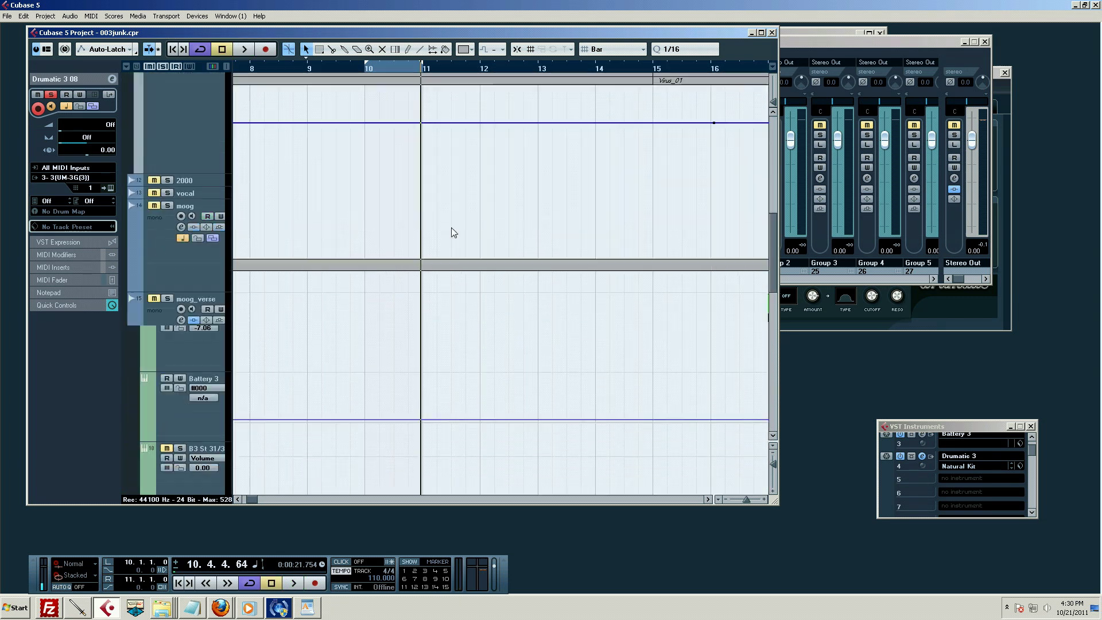
pyautogui.scroll(5, 457, 225)
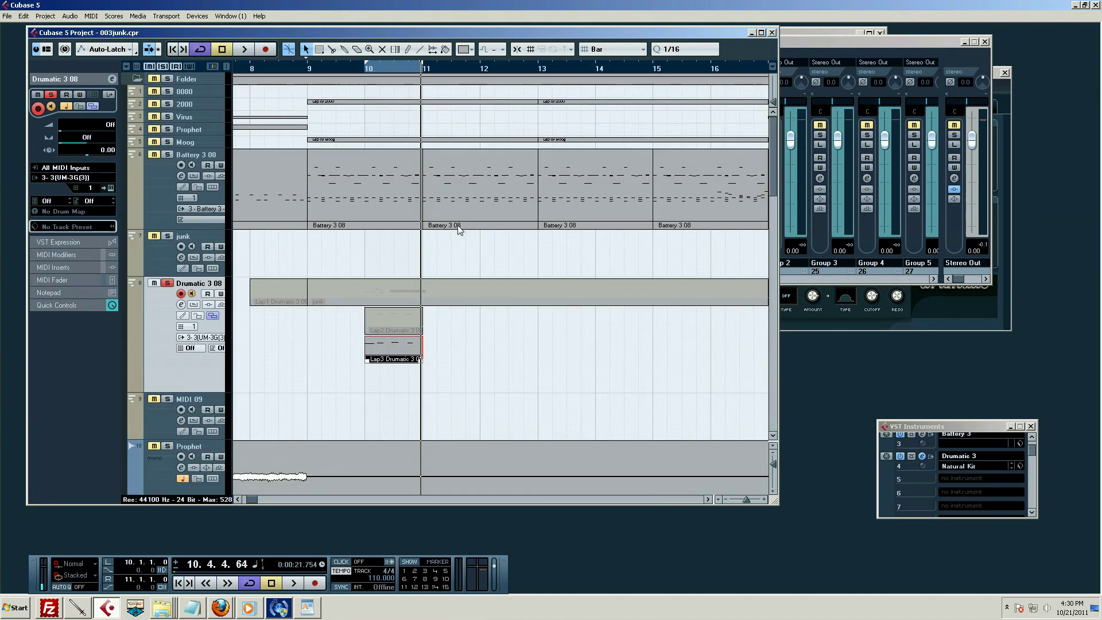
pyautogui.press('space')
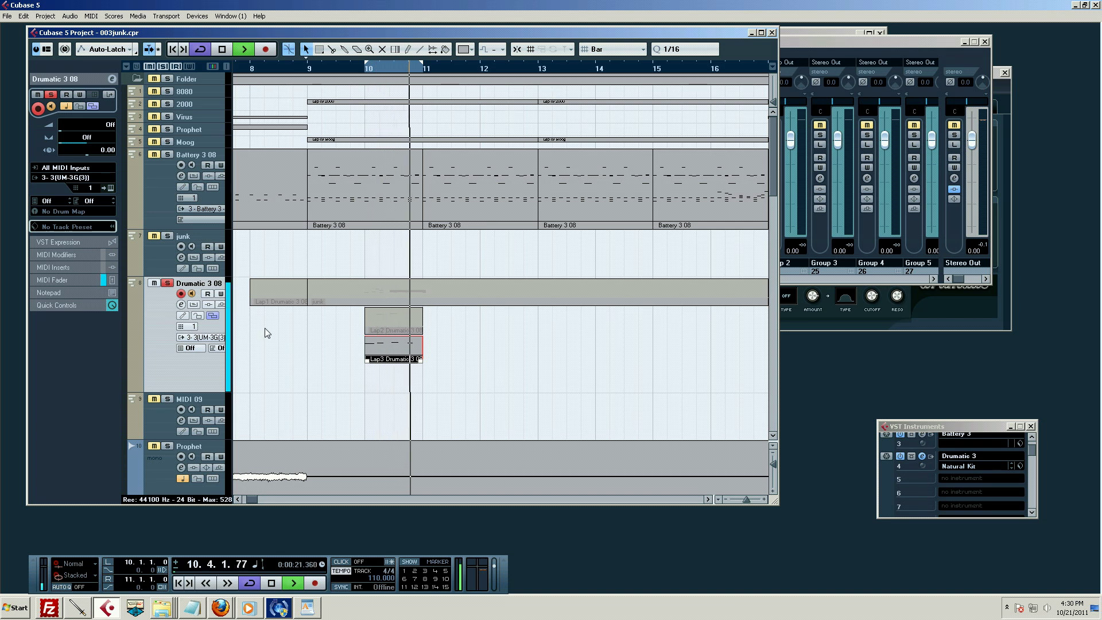
# Switch the Drumatic 3 08 track to MIDI channel 2 and audition the loop
pyautogui.press('space')
pyautogui.click(191, 331)
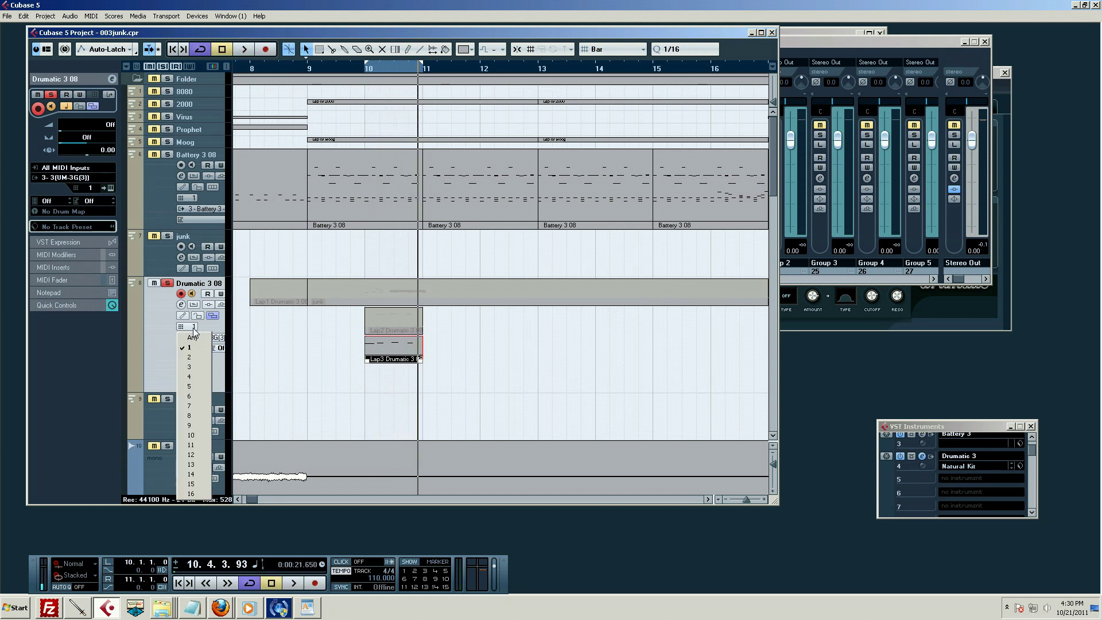
pyautogui.click(194, 343)
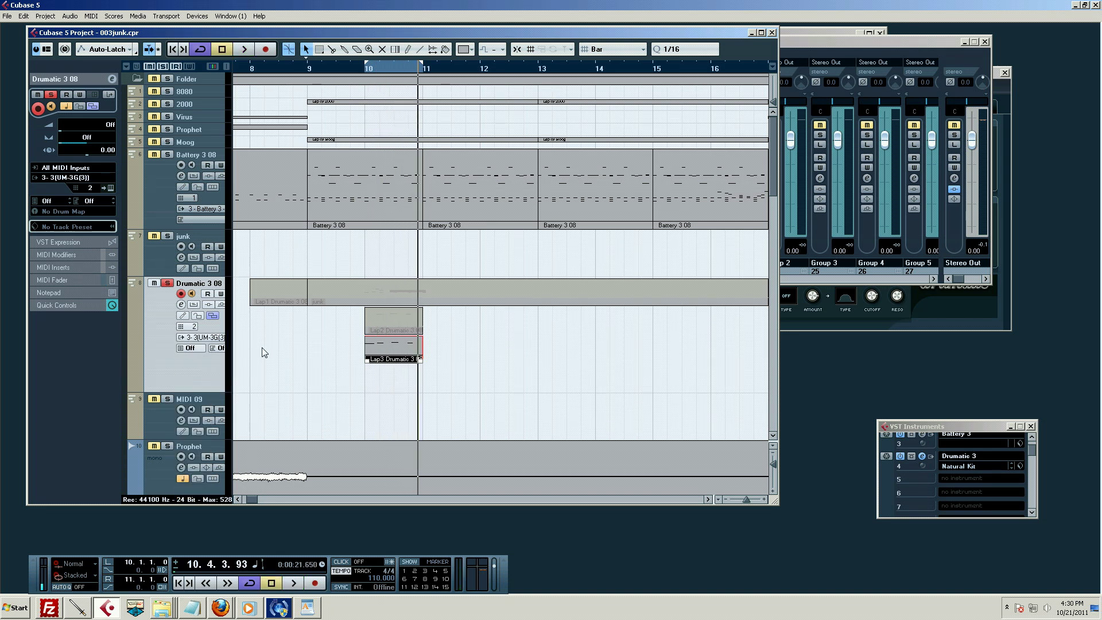
pyautogui.press('space')
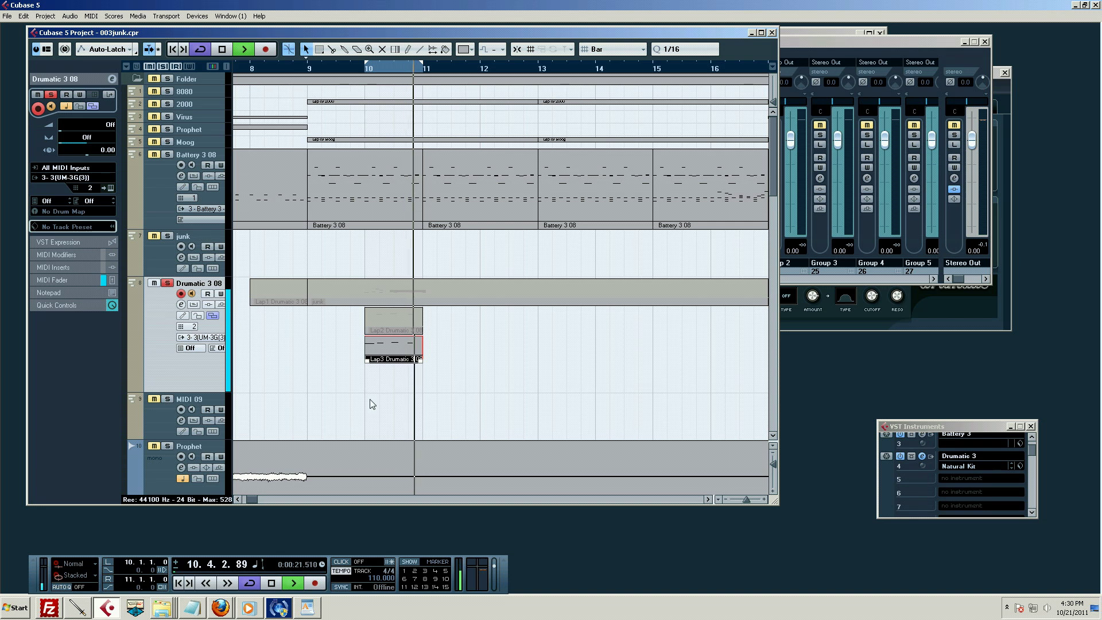
pyautogui.press('space')
# Switch the track to MIDI channel 3 and audition the loop
pyautogui.click(191, 327)
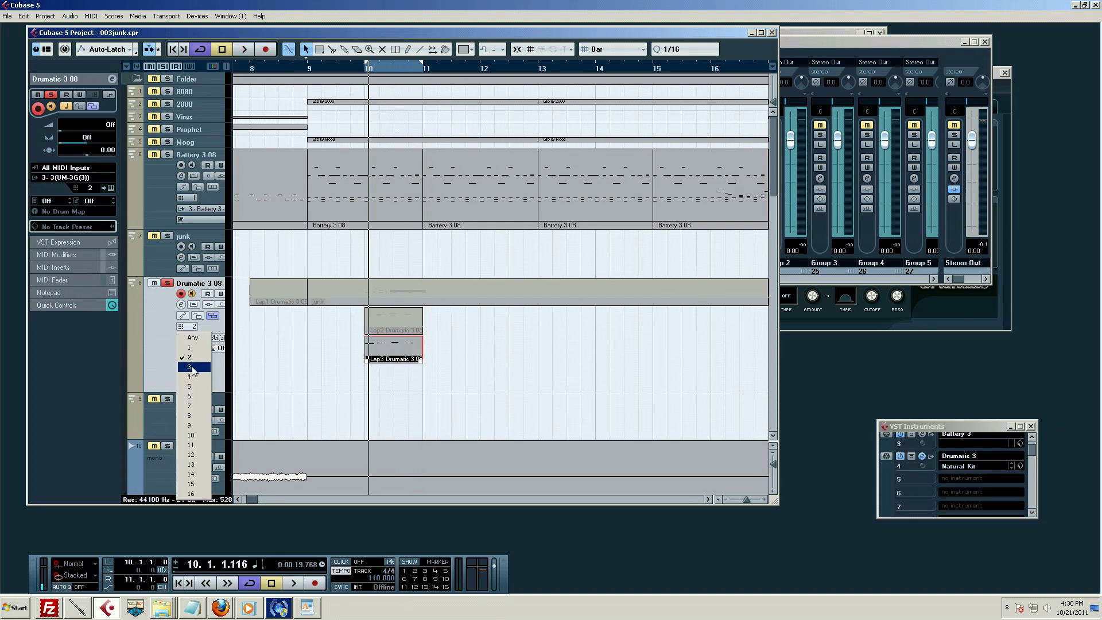
pyautogui.click(192, 367)
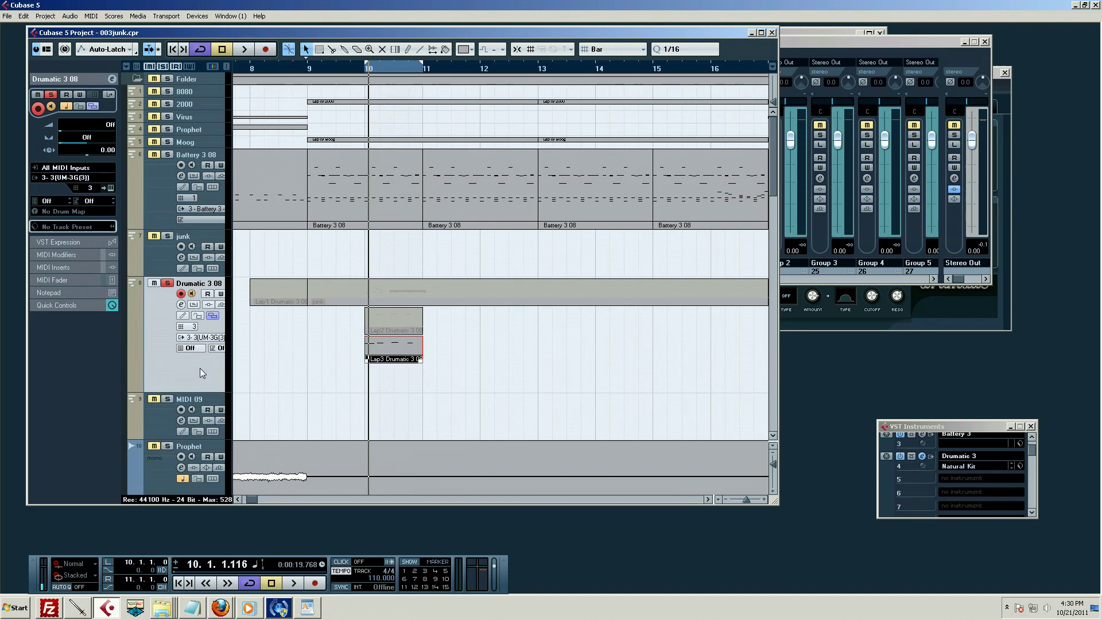
pyautogui.press('space')
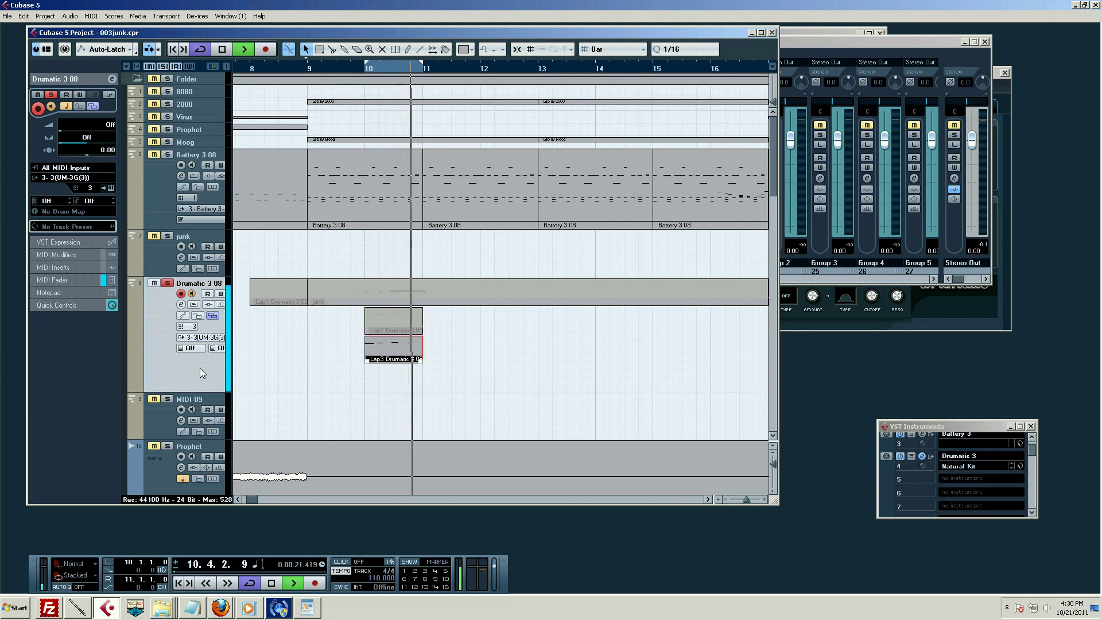
pyautogui.press('space')
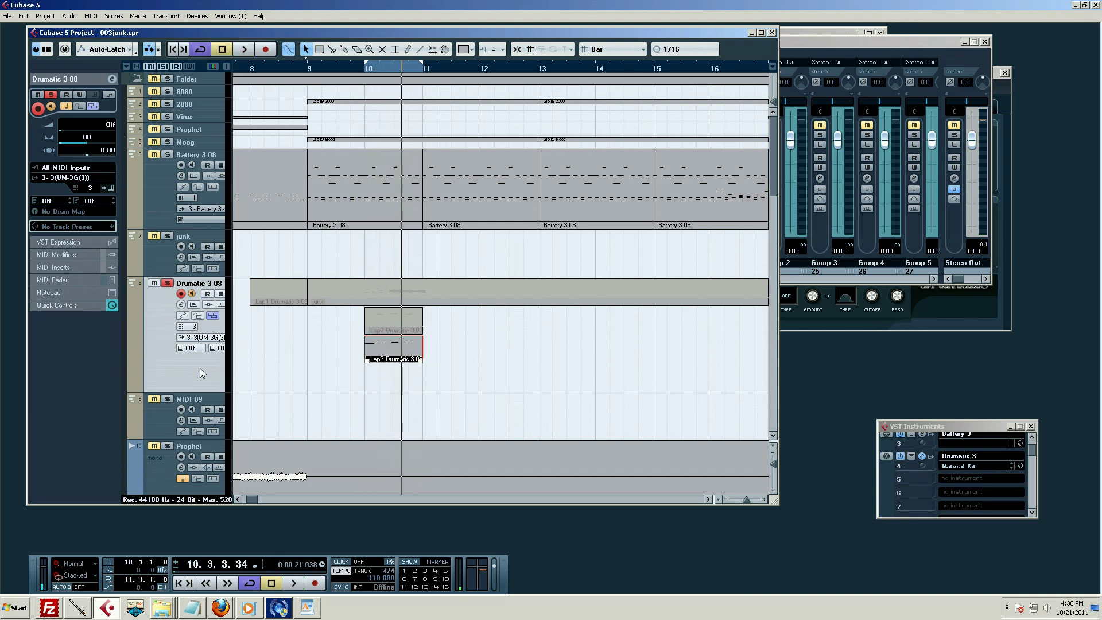
pyautogui.click(194, 326)
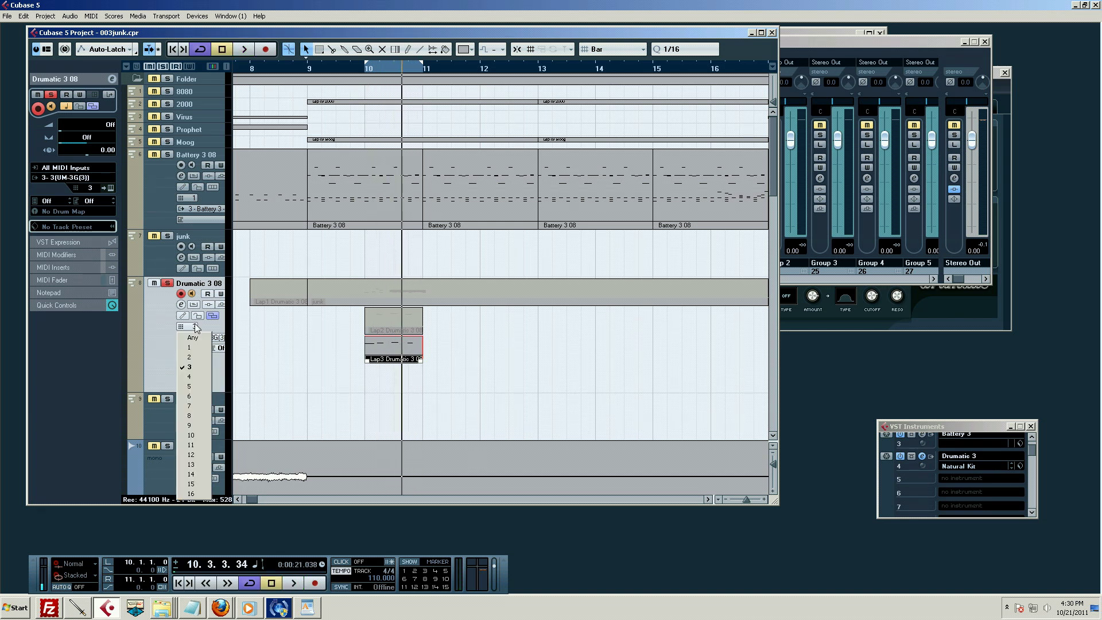
# Set the track to MIDI channel 4 and audition the loop
pyautogui.click(197, 377)
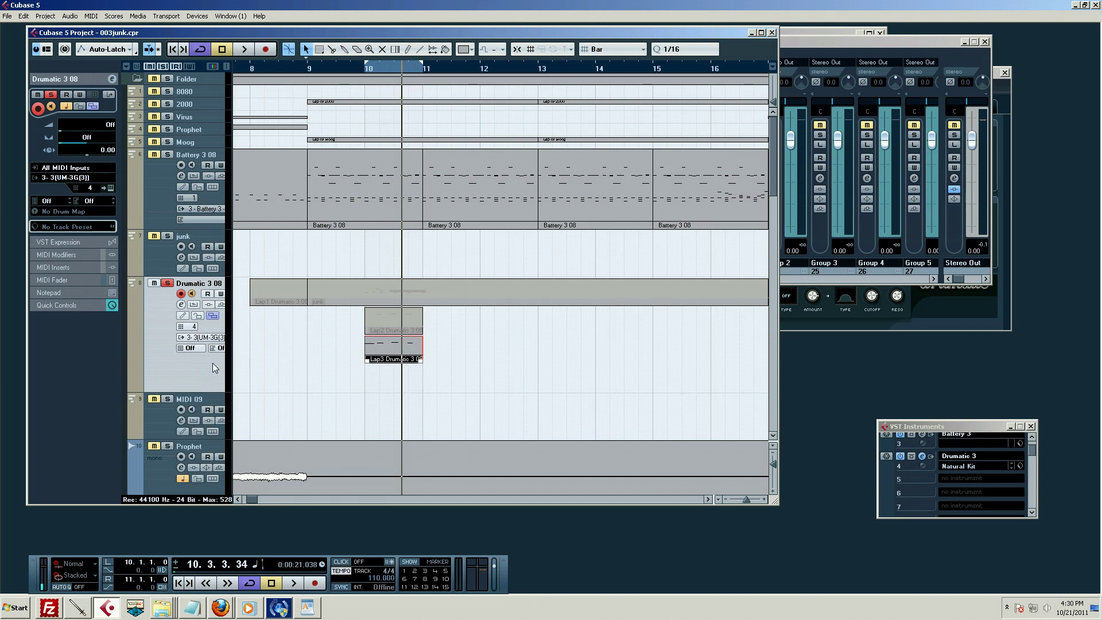
pyautogui.press('space')
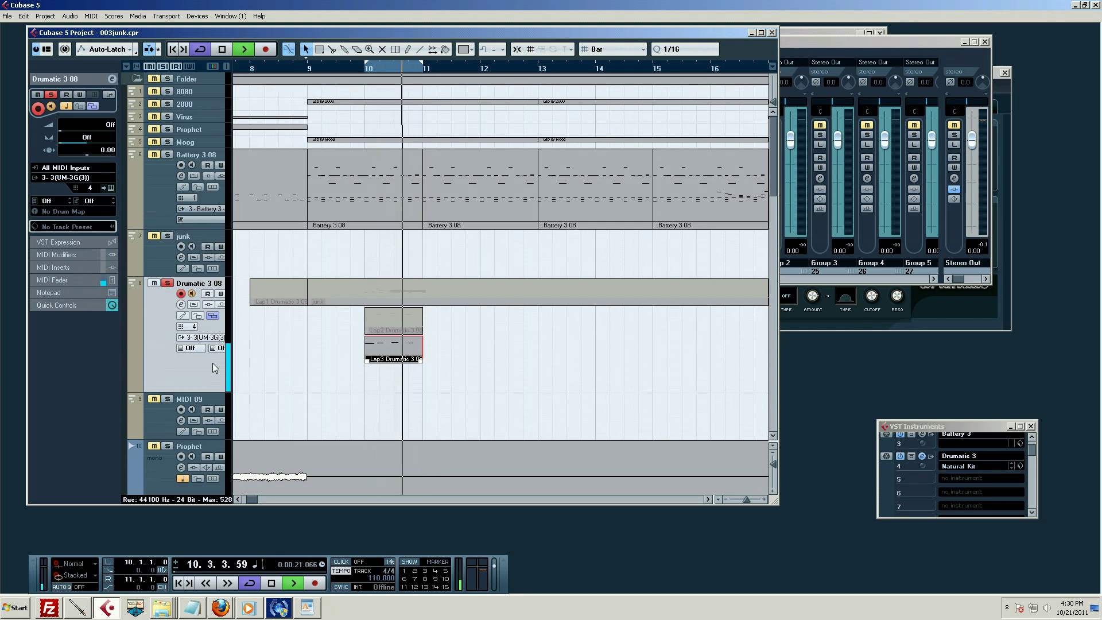
pyautogui.press('space')
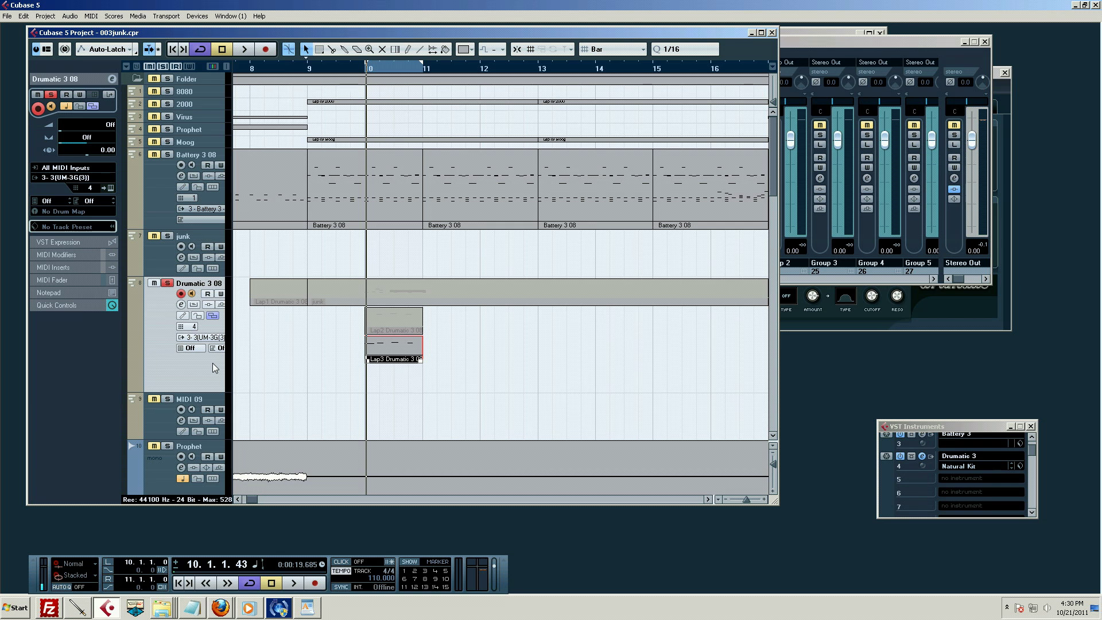
# Set the track to MIDI channel 5 and audition the loop
pyautogui.click(189, 326)
pyautogui.click(189, 387)
pyautogui.press('space')
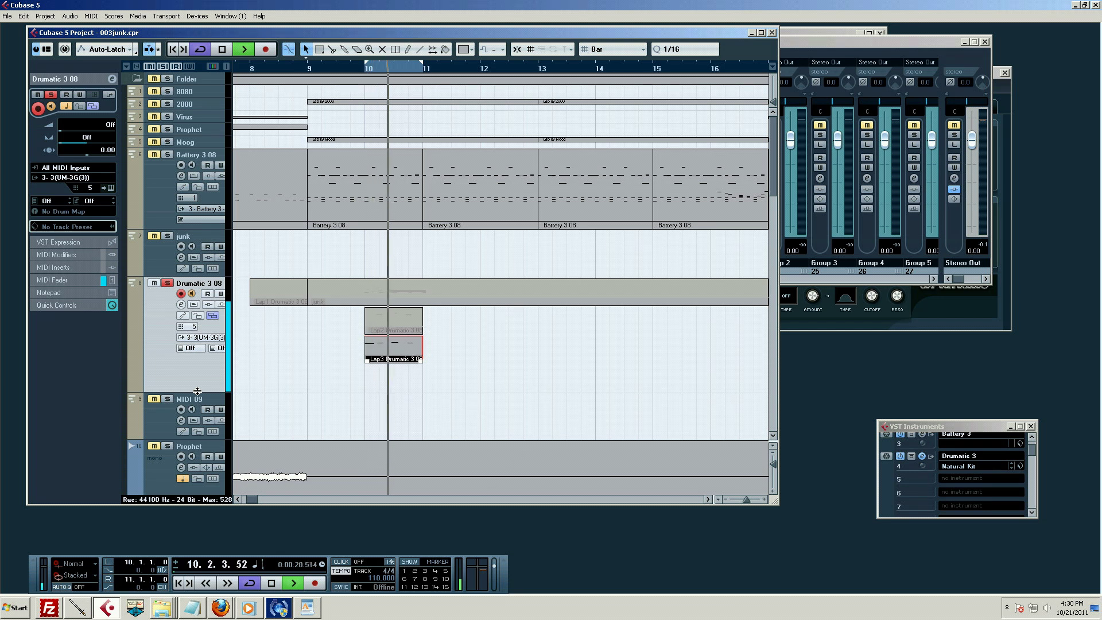
pyautogui.press('space')
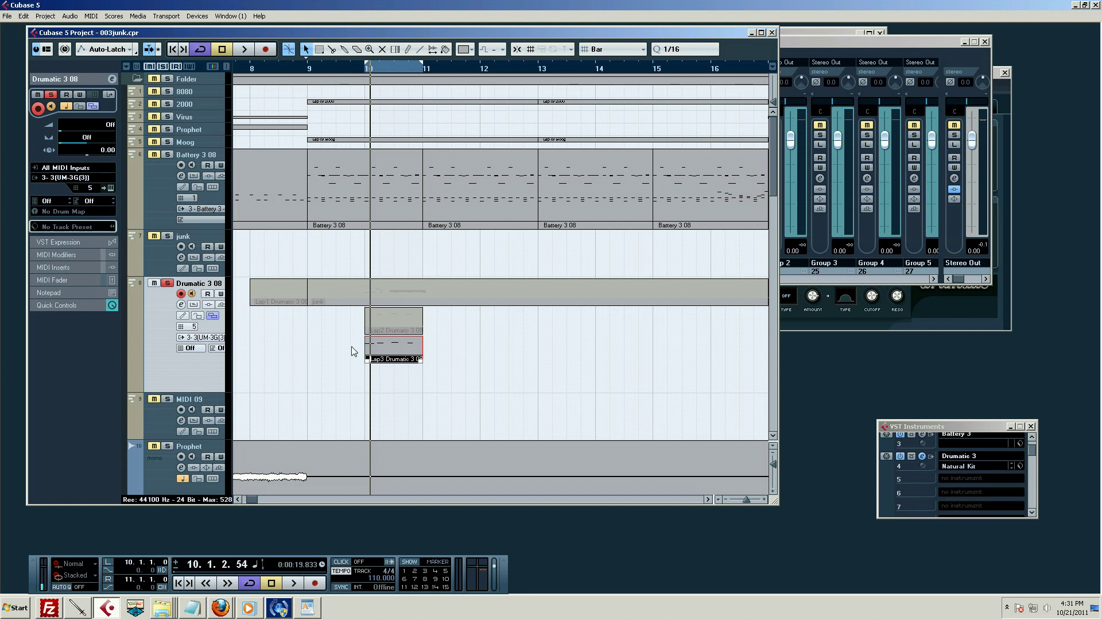
pyautogui.scroll(-3, 511, 294)
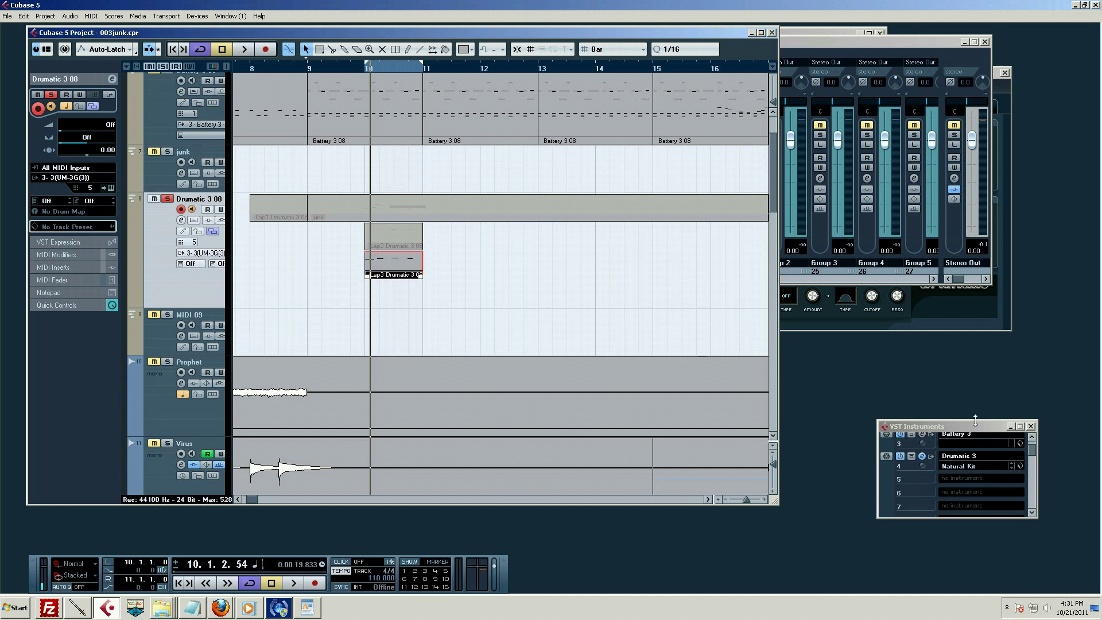
pyautogui.click(973, 418)
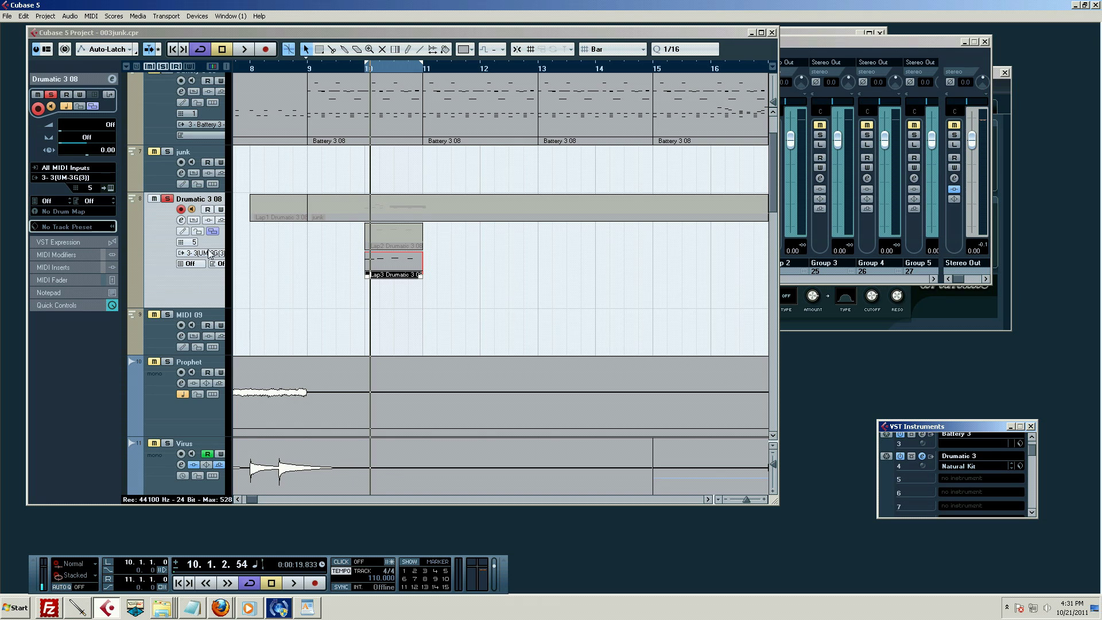
pyautogui.click(195, 244)
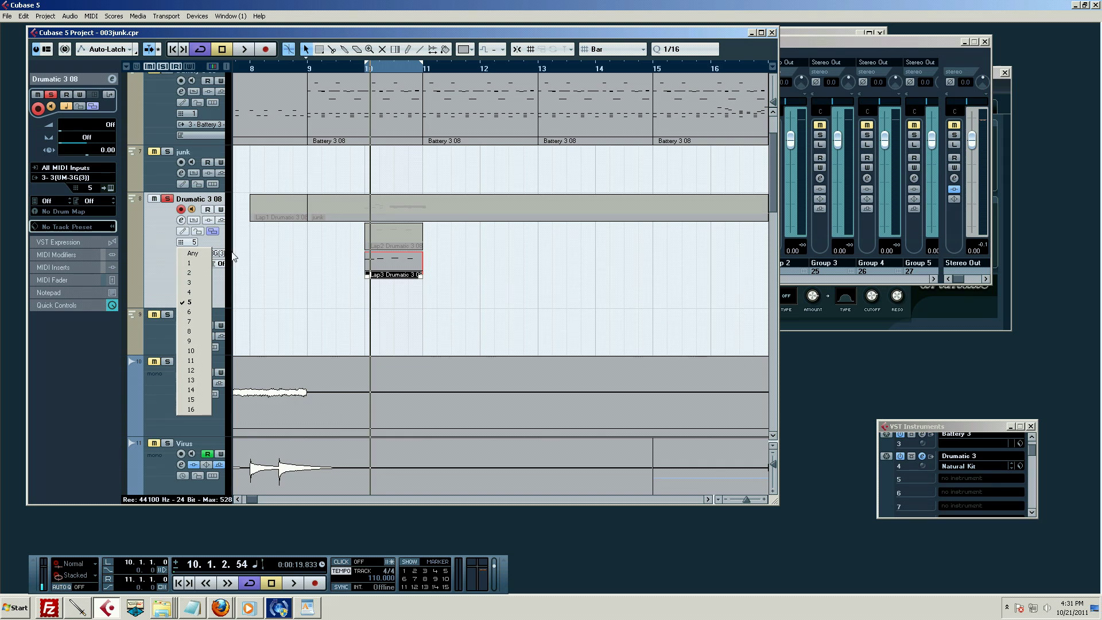
# Open the FM8 editor from rack slot 2 and move its window higher on screen
pyautogui.click(922, 423)
pyautogui.click(1032, 438)
pyautogui.click(1032, 438)
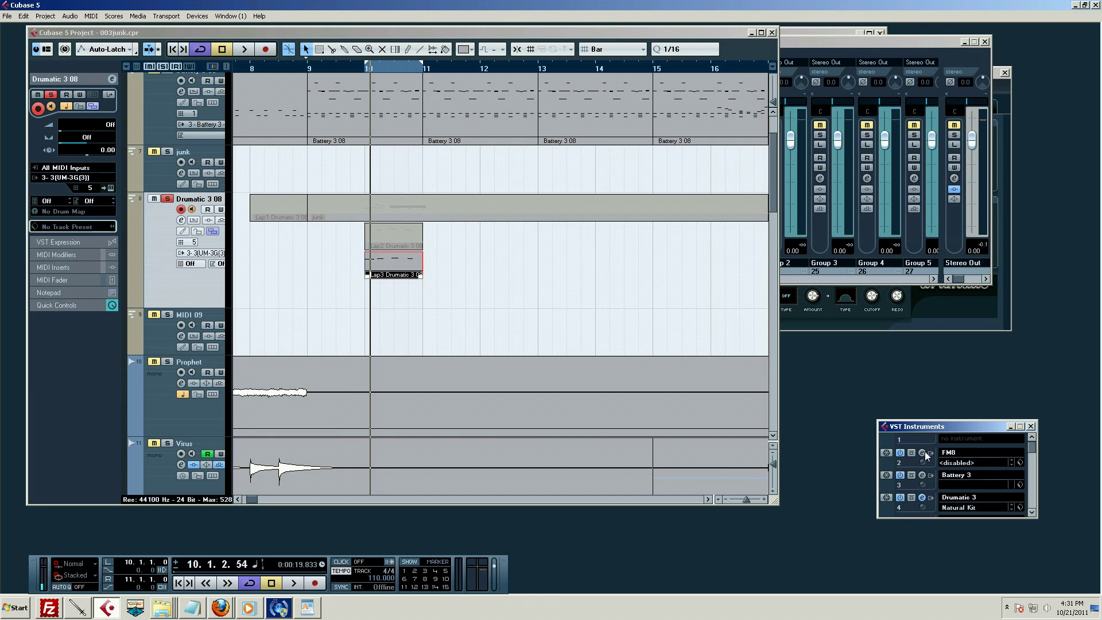
pyautogui.click(922, 452)
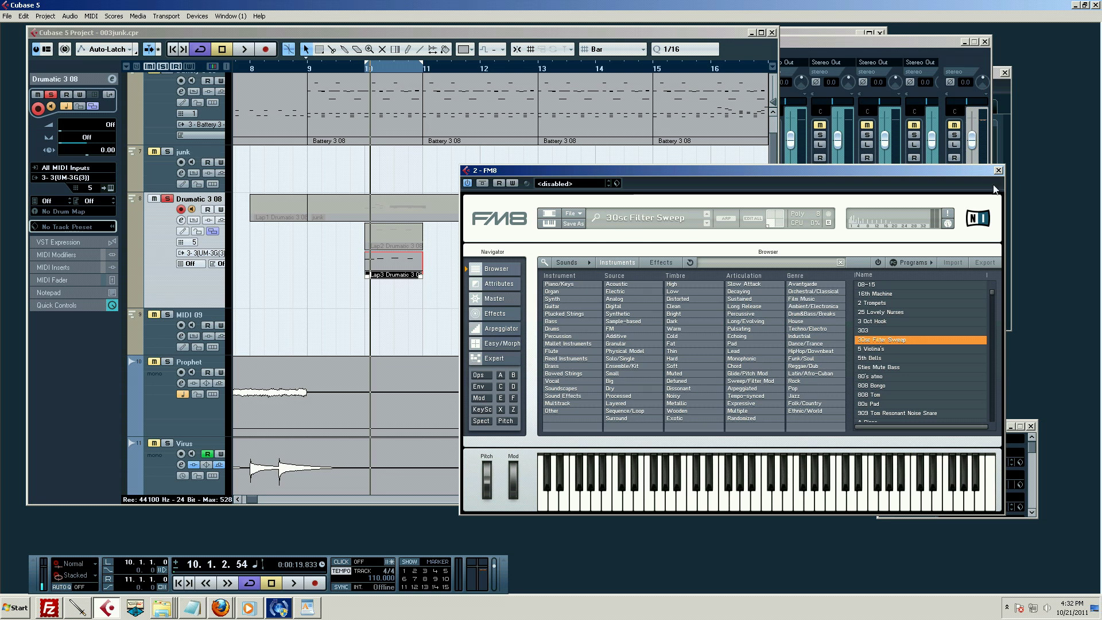
pyautogui.moveTo(984, 175); pyautogui.dragTo(997, 81)
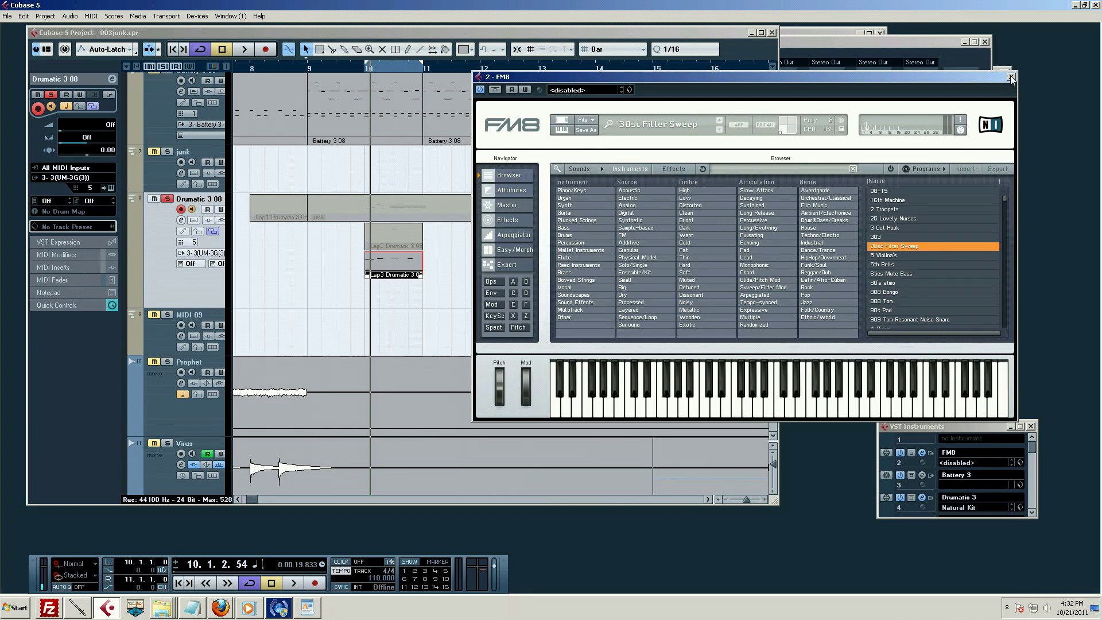
# Close the FM8 editor window, leaving the arrangement, mixer and instrument rack visible
pyautogui.click(1011, 78)
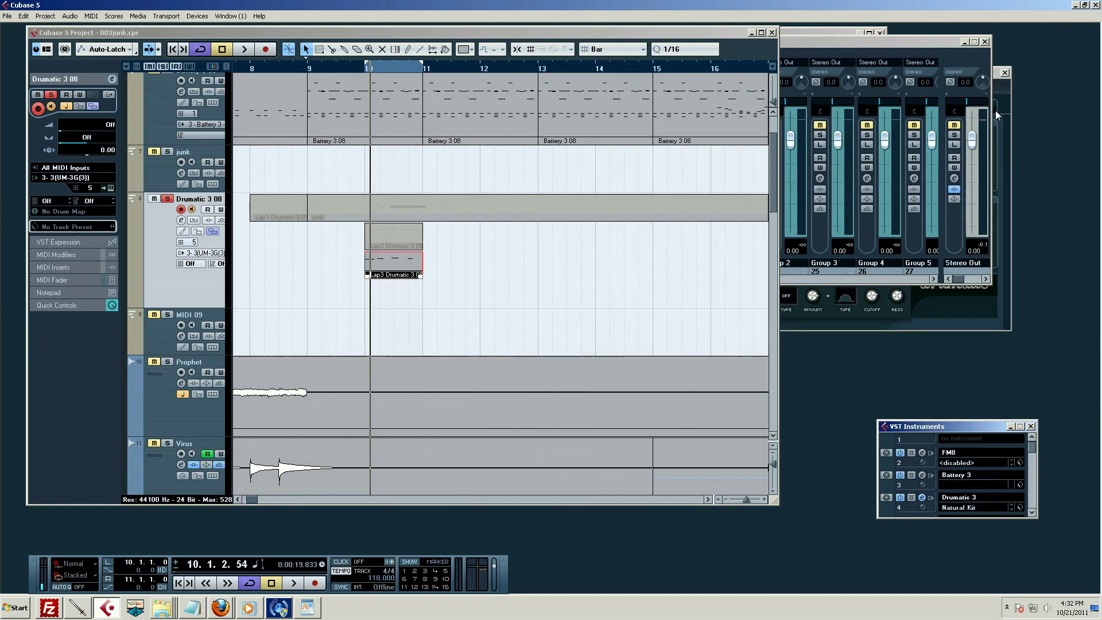
pyautogui.scroll(-3, 383, 410)
pyautogui.scroll(5, 382, 410)
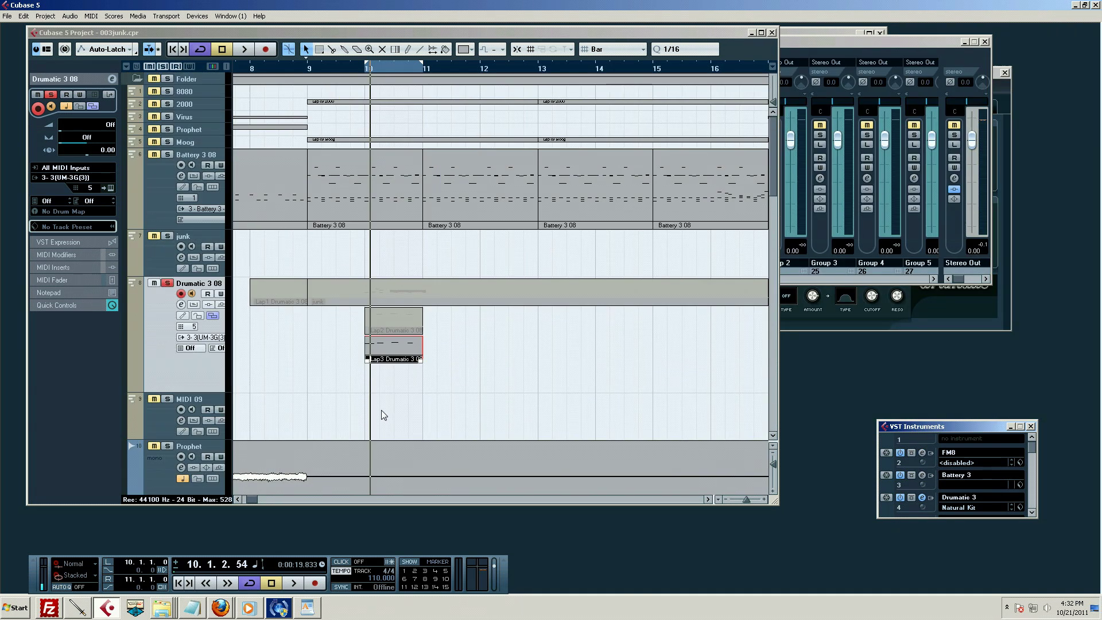